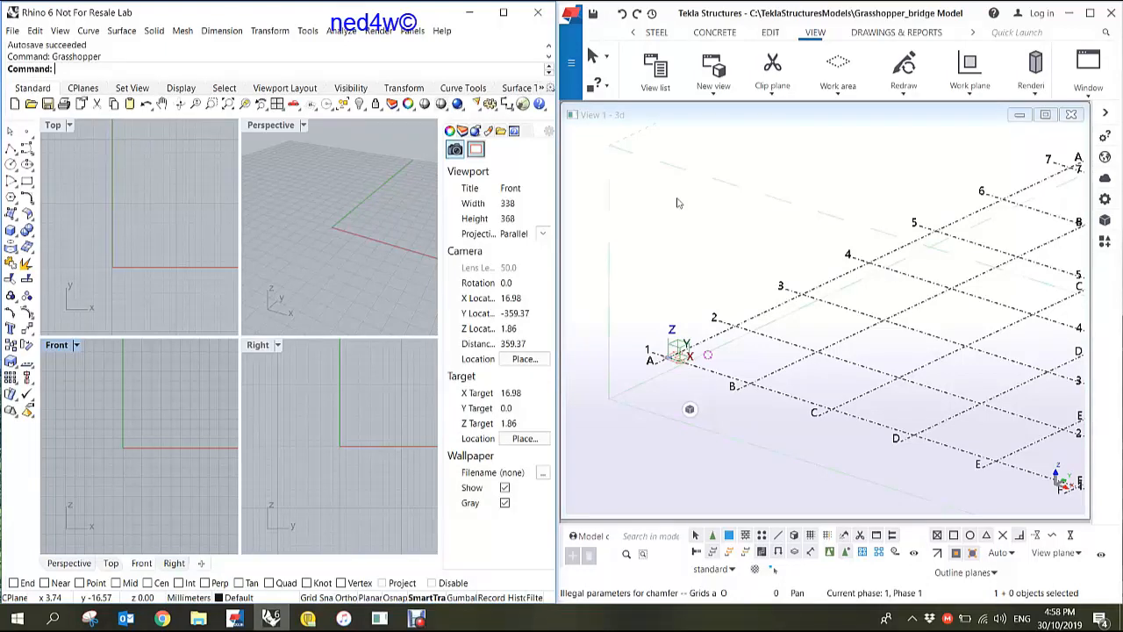
# Step: Switch to Rhino and launch Grasshopper by running the Grasshopper command
pyautogui.click(816, 18)
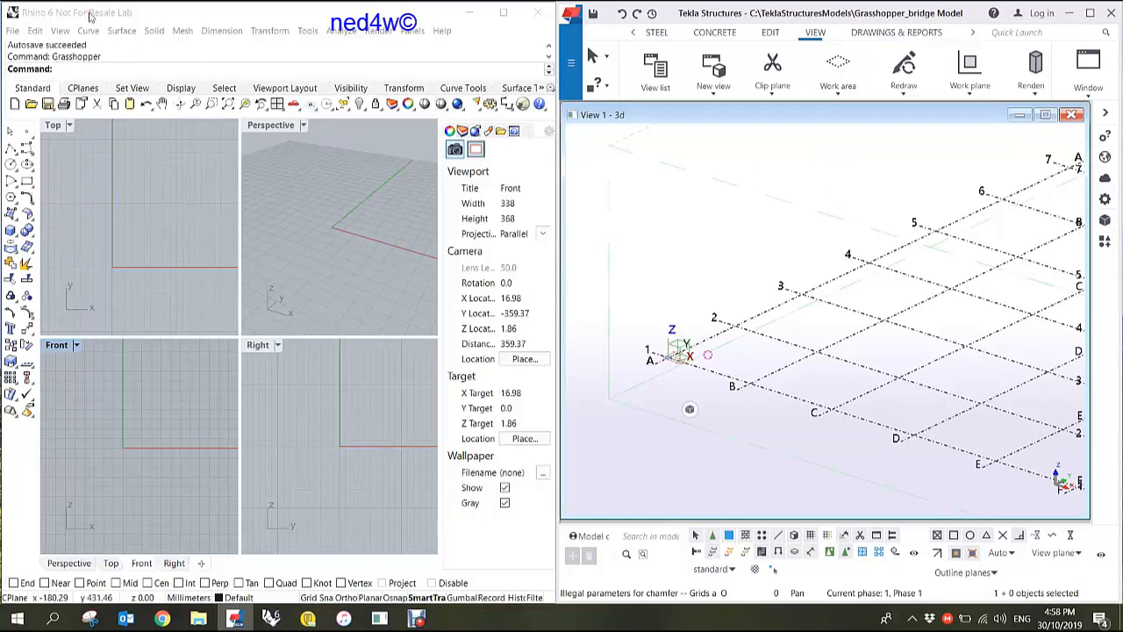
pyautogui.click(100, 74)
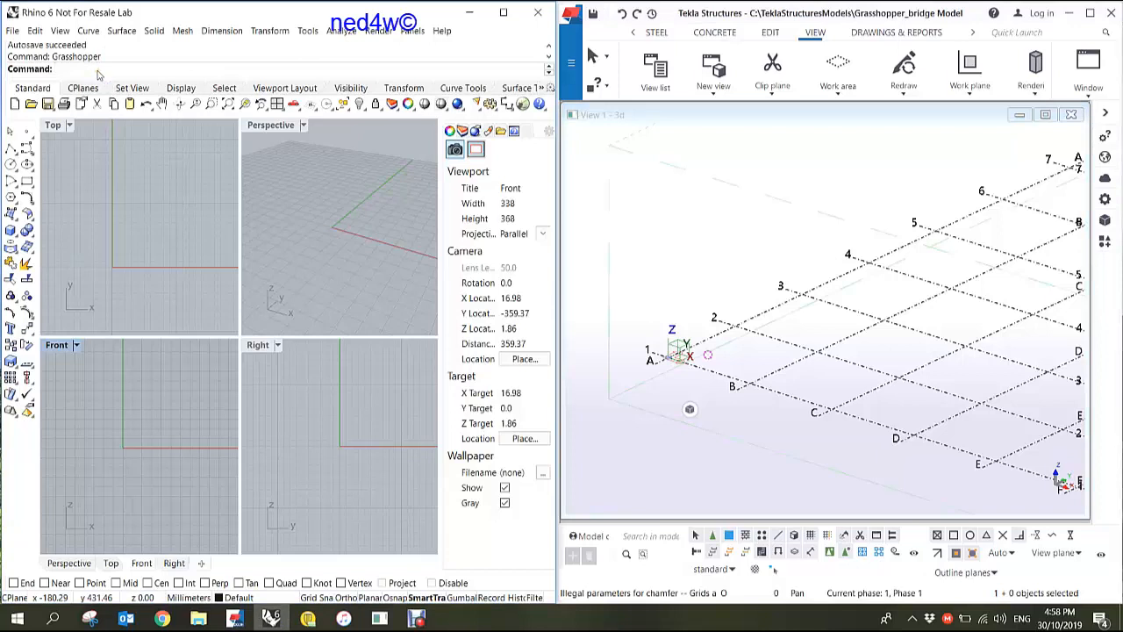
pyautogui.write('Grasshopper')
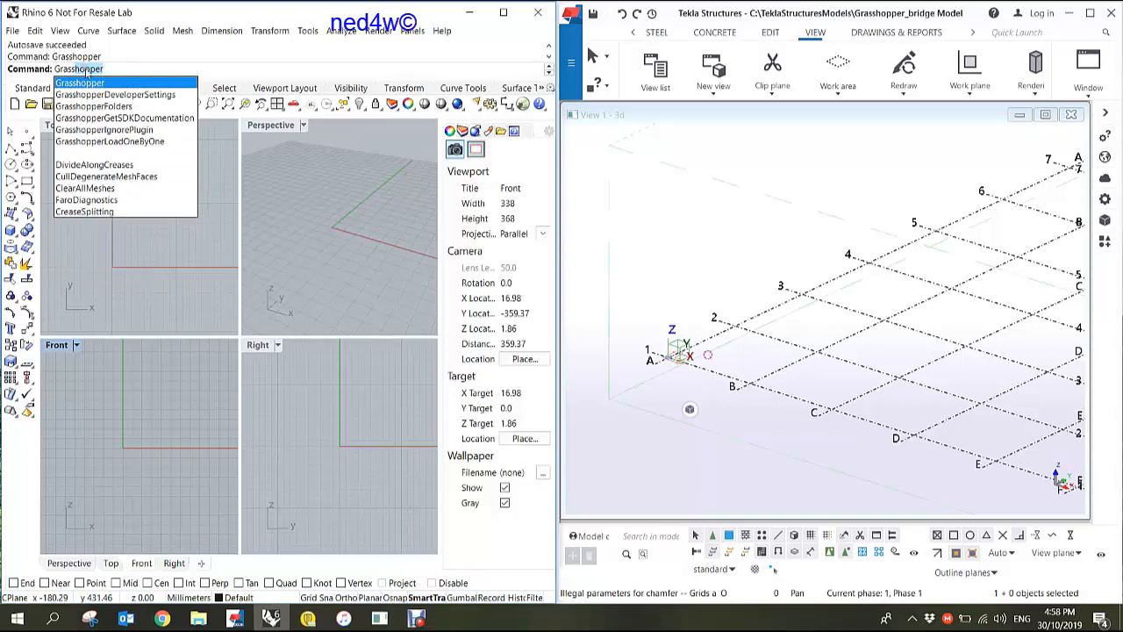
pyautogui.click(88, 83)
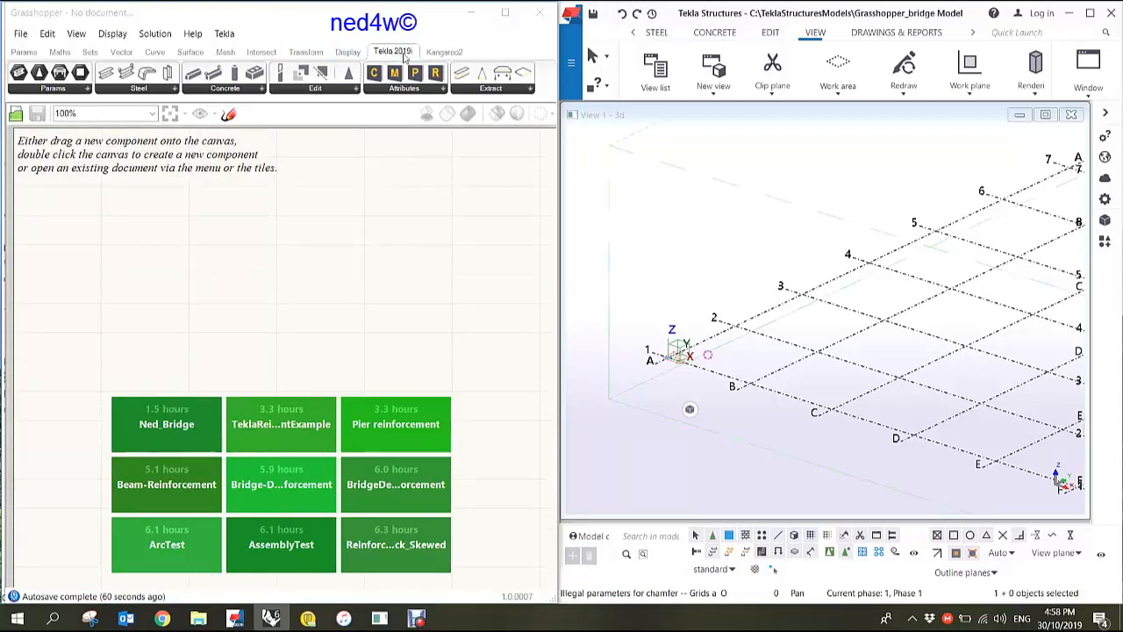
# Step: Create a new Grasshopper document
pyautogui.moveTo(407, 58)
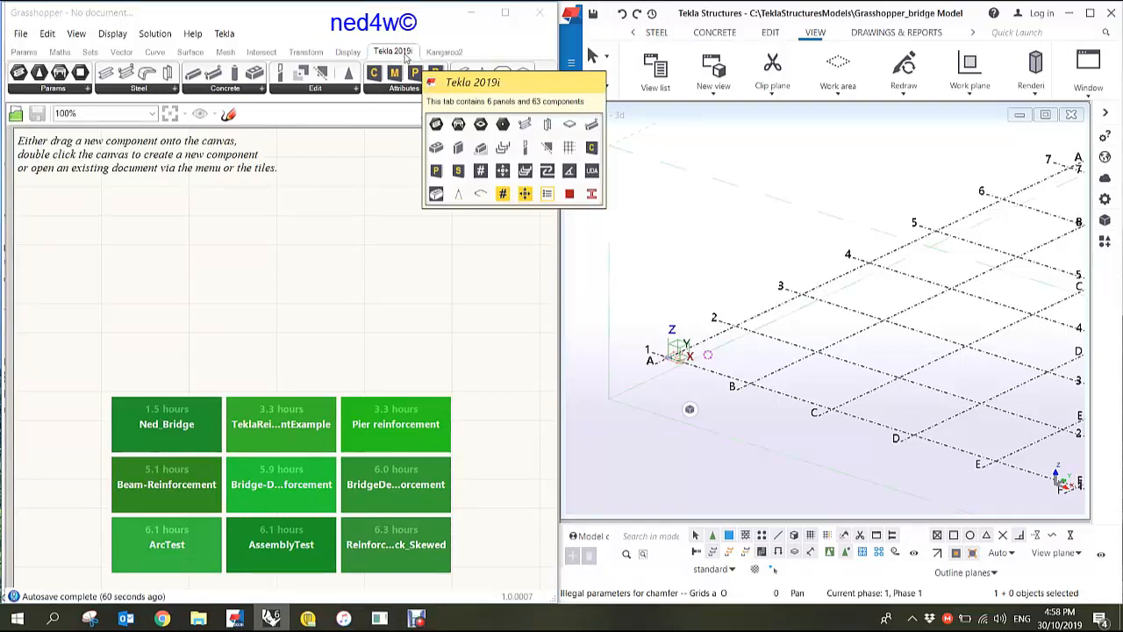
pyautogui.click(22, 35)
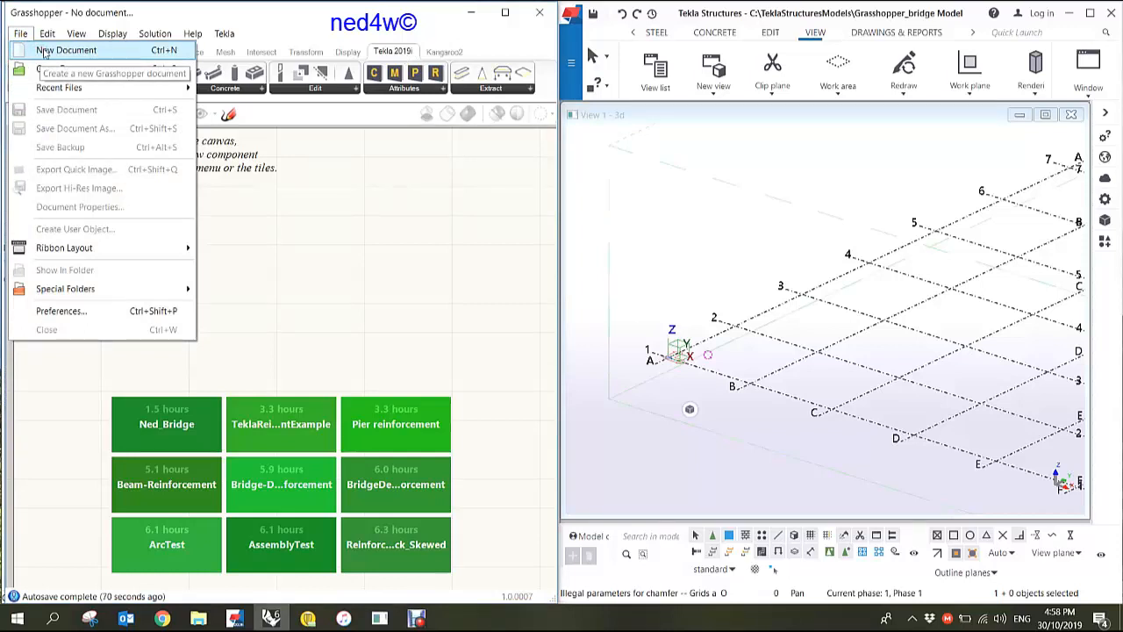
pyautogui.click(44, 51)
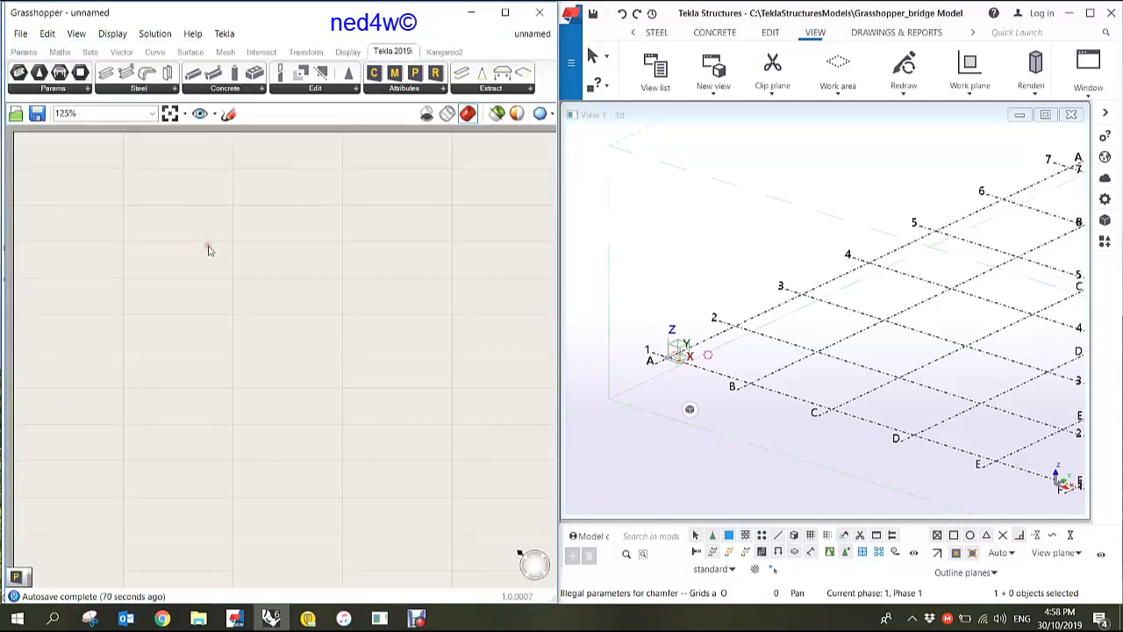
pyautogui.scroll(-3, 210, 252)
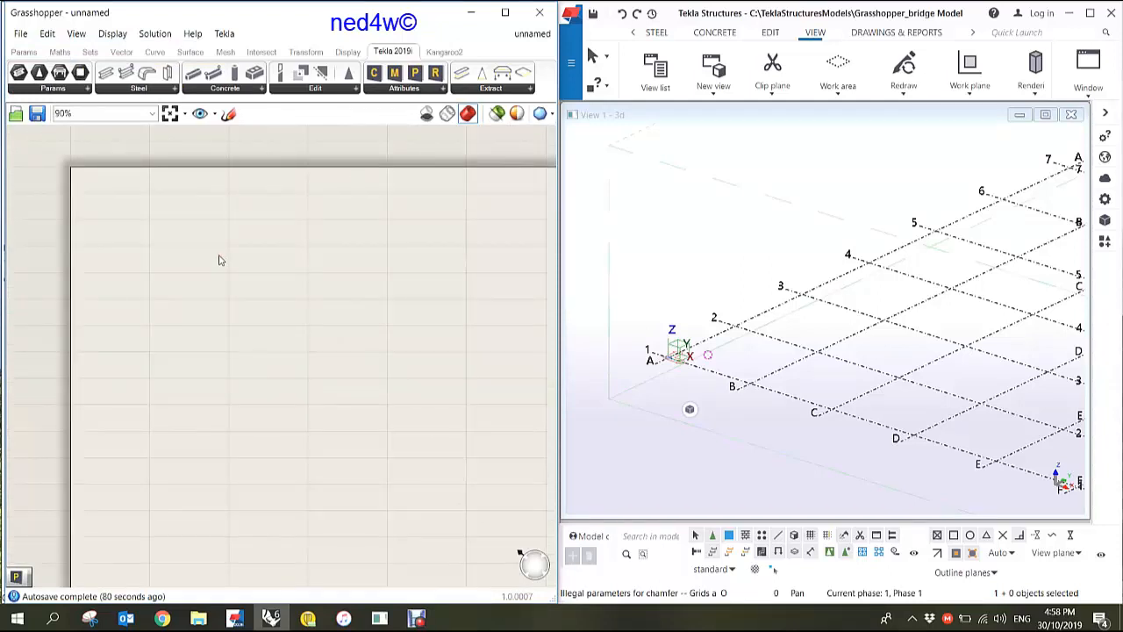
# Step: Look through the Tekla 2019i component groups Params, Steel, Concrete, Edit, Attributes and Extract
pyautogui.click(202, 265)
pyautogui.click(242, 283)
pyautogui.click(253, 304)
pyautogui.click(262, 293)
pyautogui.click(88, 90)
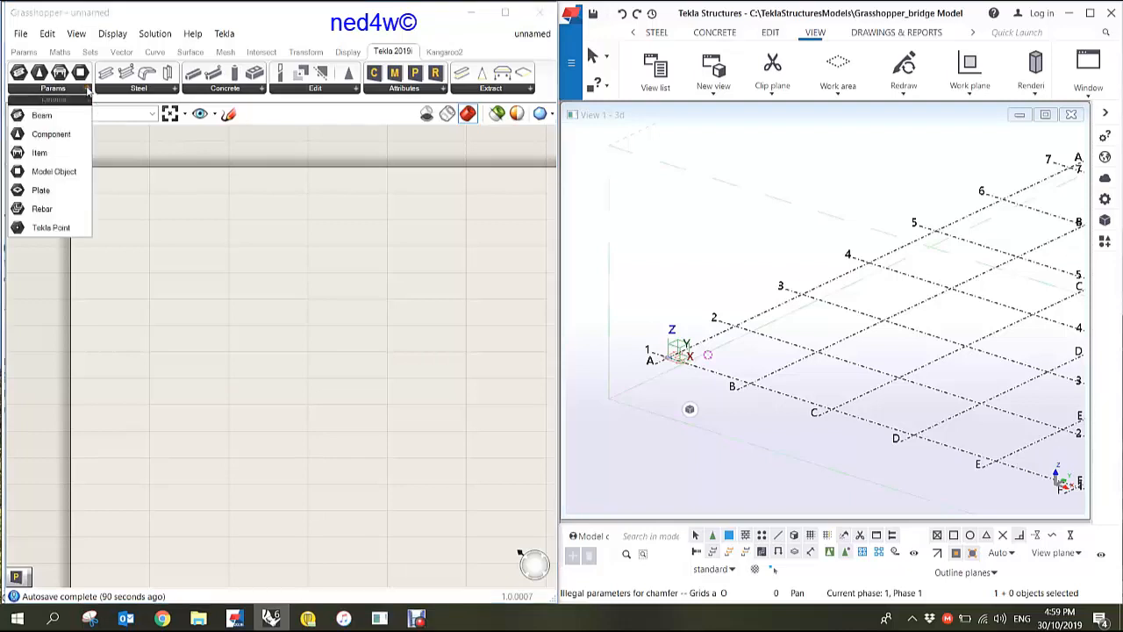
pyautogui.click(175, 90)
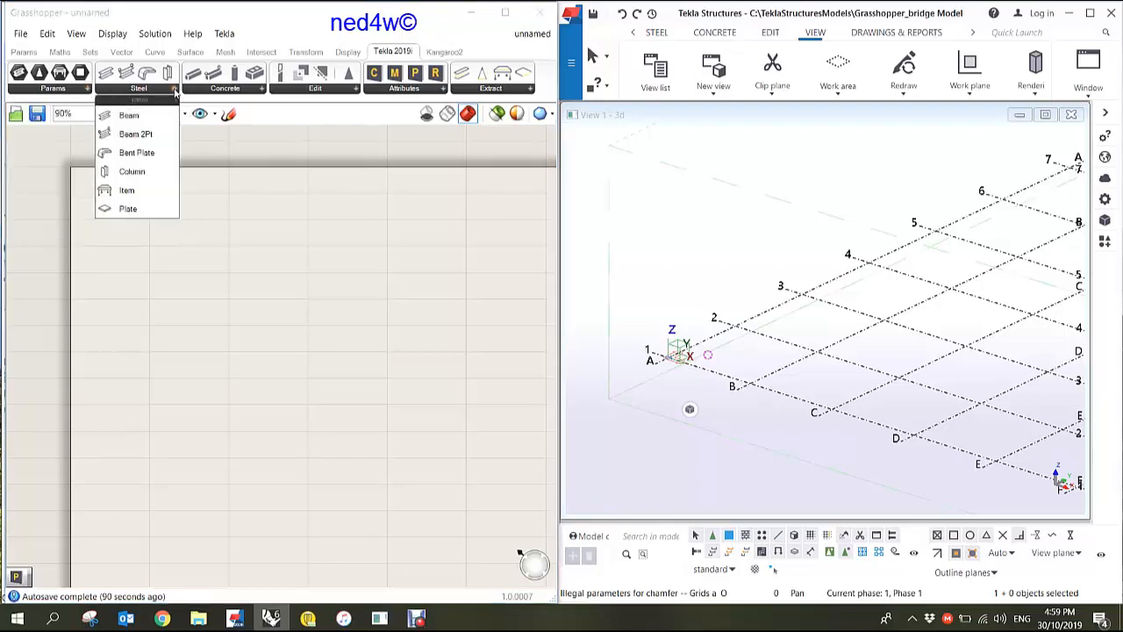
pyautogui.click(264, 89)
pyautogui.click(356, 89)
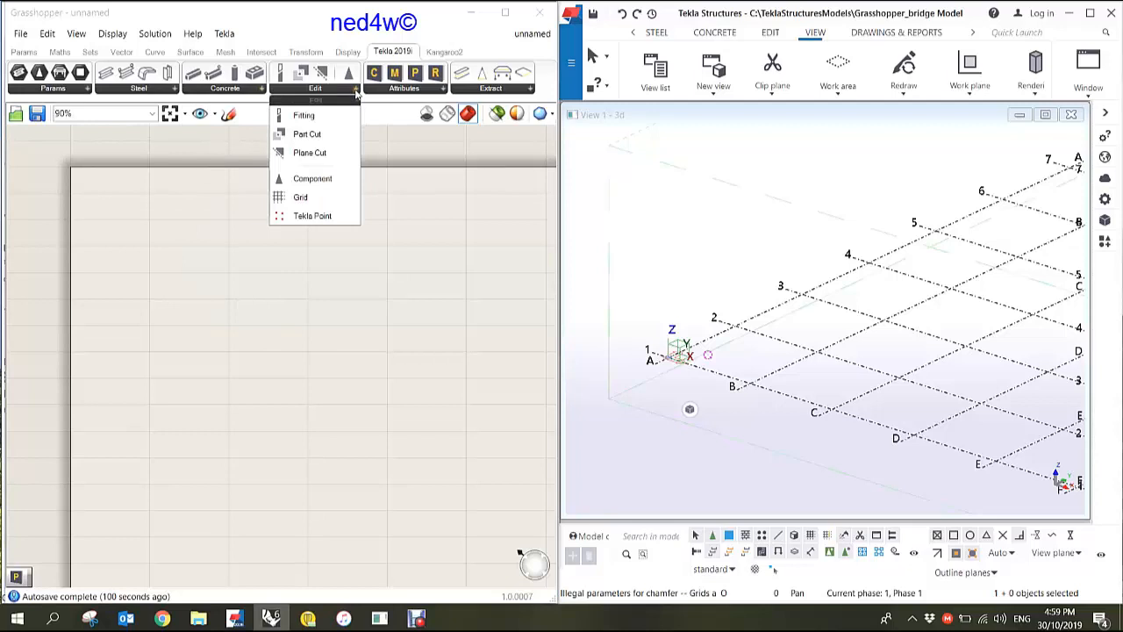
pyautogui.click(445, 89)
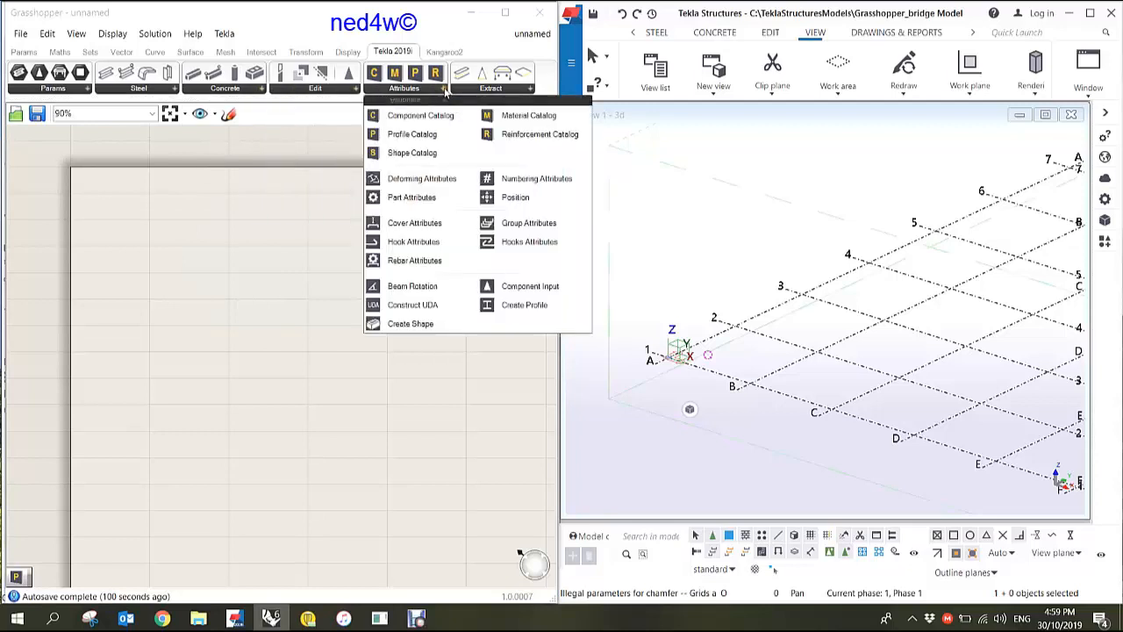
pyautogui.click(530, 89)
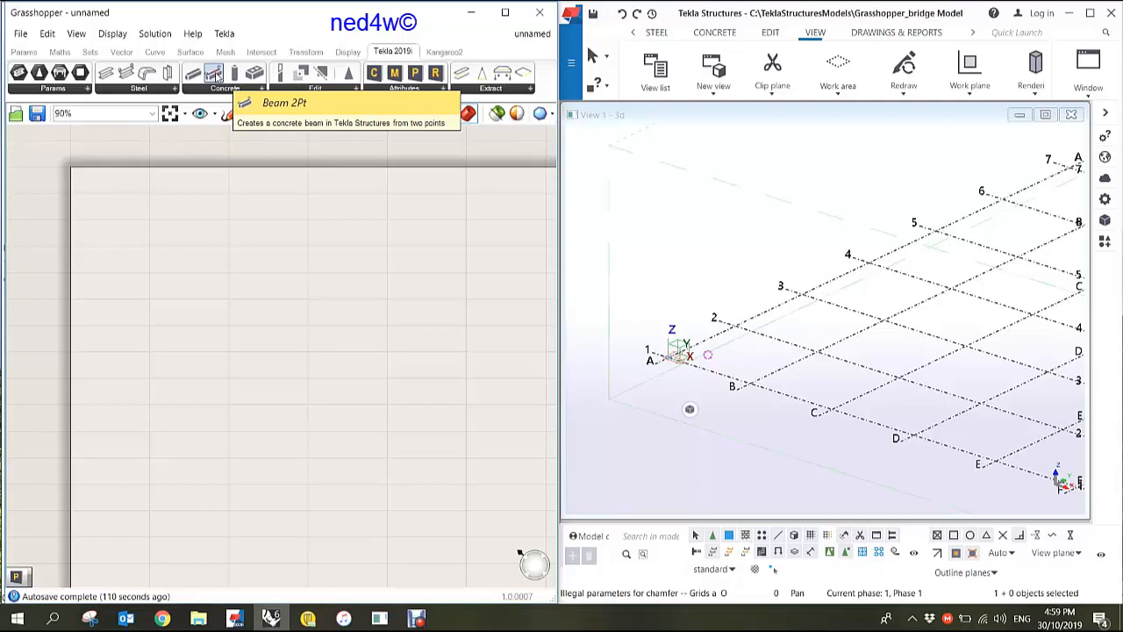
# Step: Place a concrete Beam 2Pt component near the middle of the canvas and review its input parameters
pyautogui.moveTo(213, 77); pyautogui.dragTo(307, 324)
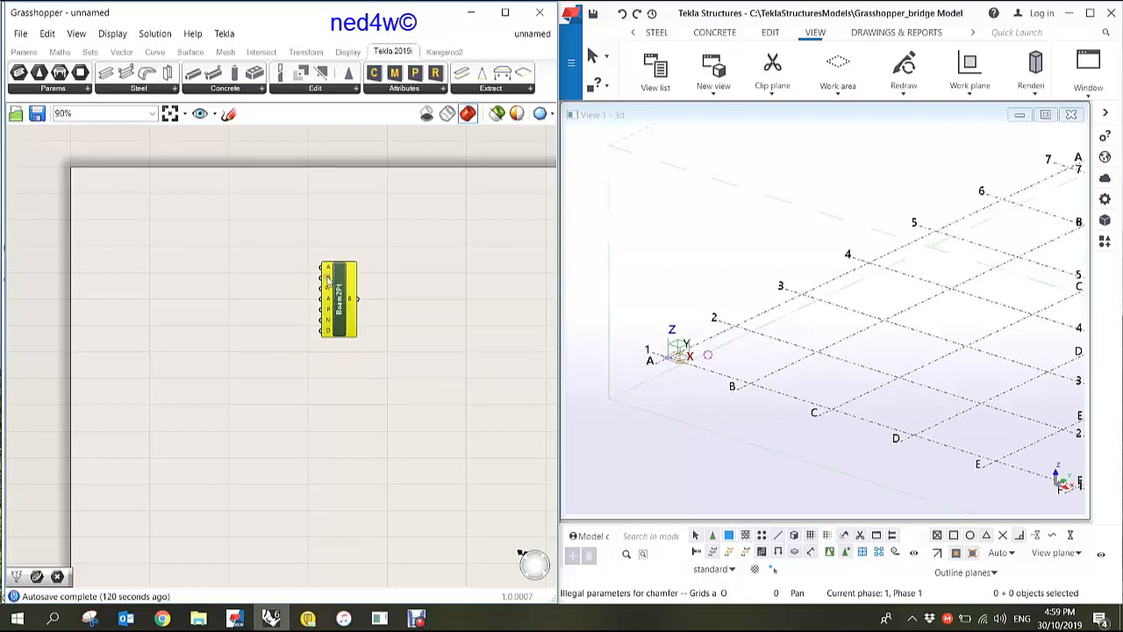
pyautogui.moveTo(330, 274)
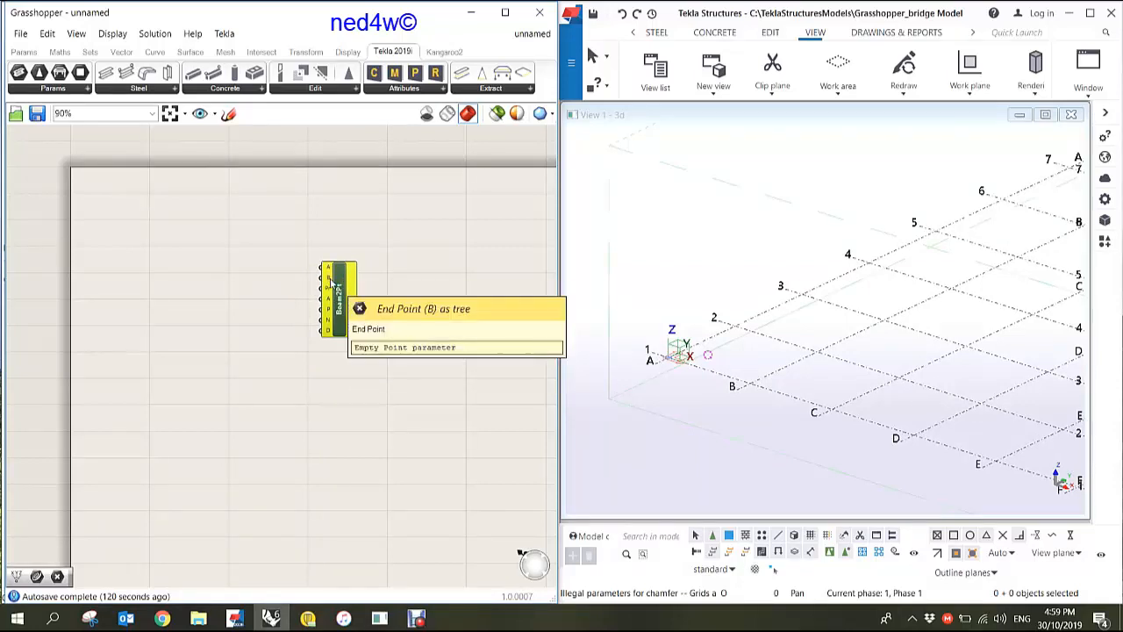
pyautogui.moveTo(329, 302)
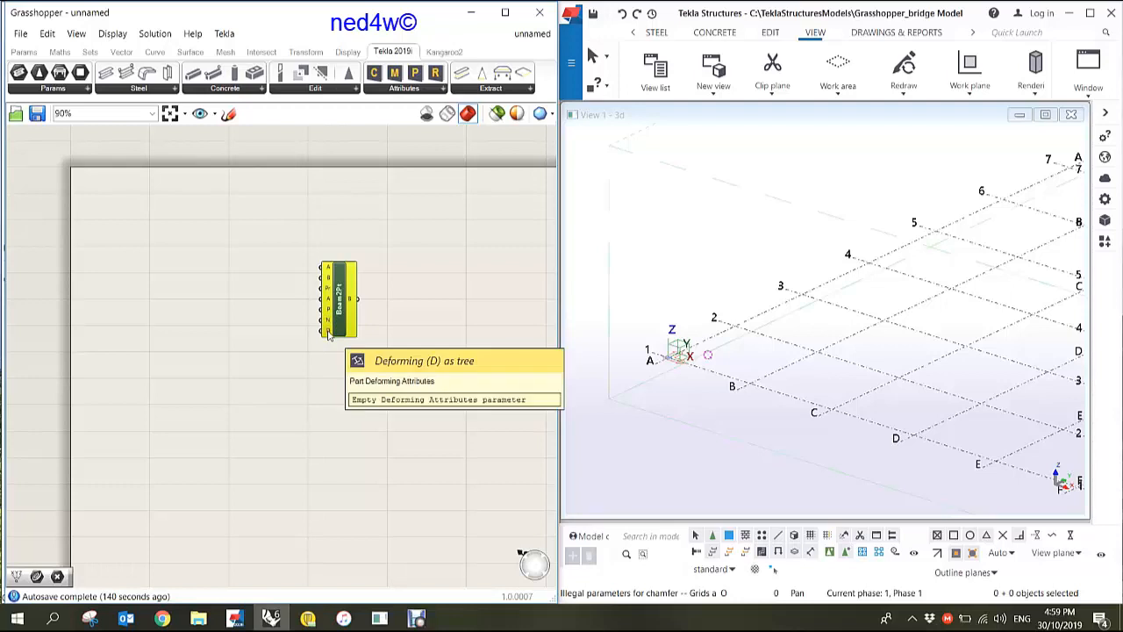
pyautogui.moveTo(338, 308); pyautogui.dragTo(351, 309)
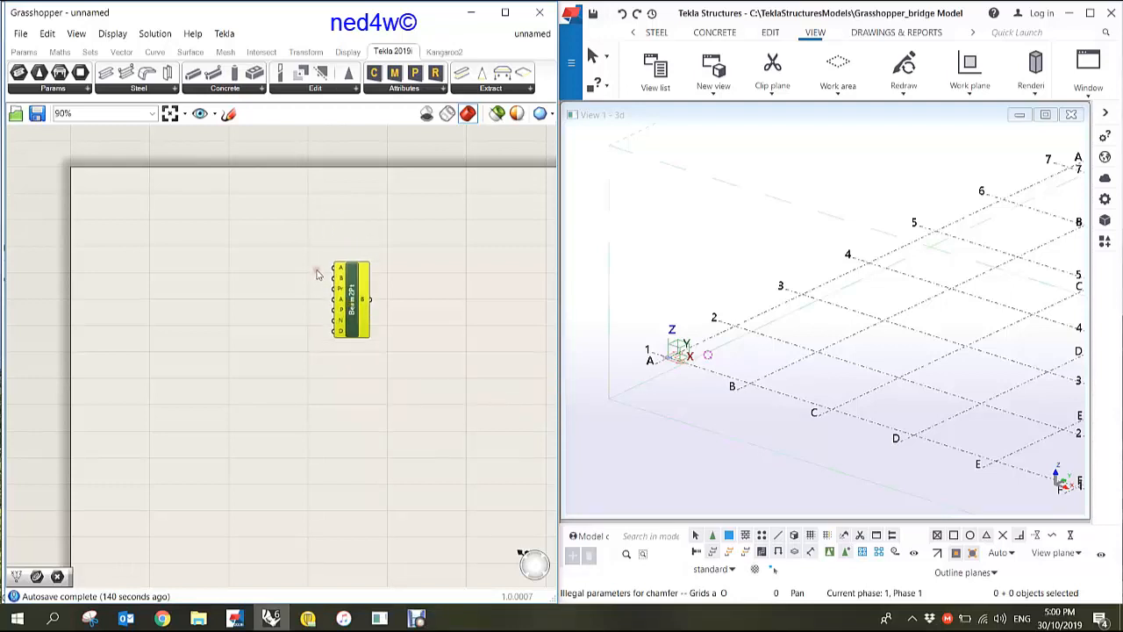
# Step: Add a Construct Point component on the input side of the Beam 2Pt component and place a copy directly below it
pyautogui.doubleClick(254, 292)
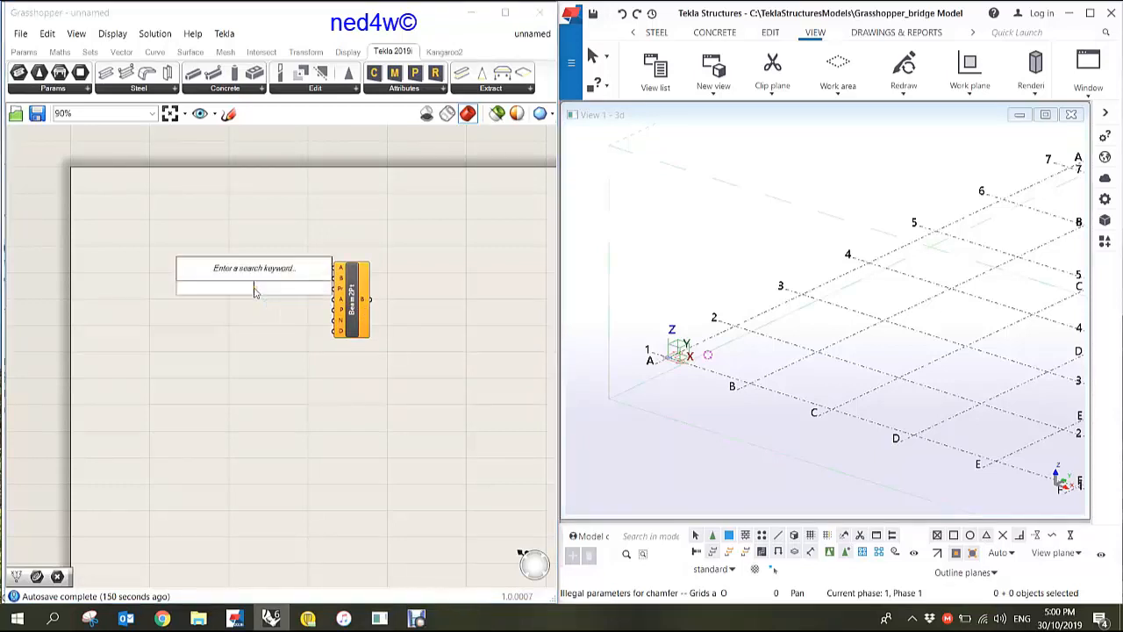
pyautogui.write('constru')
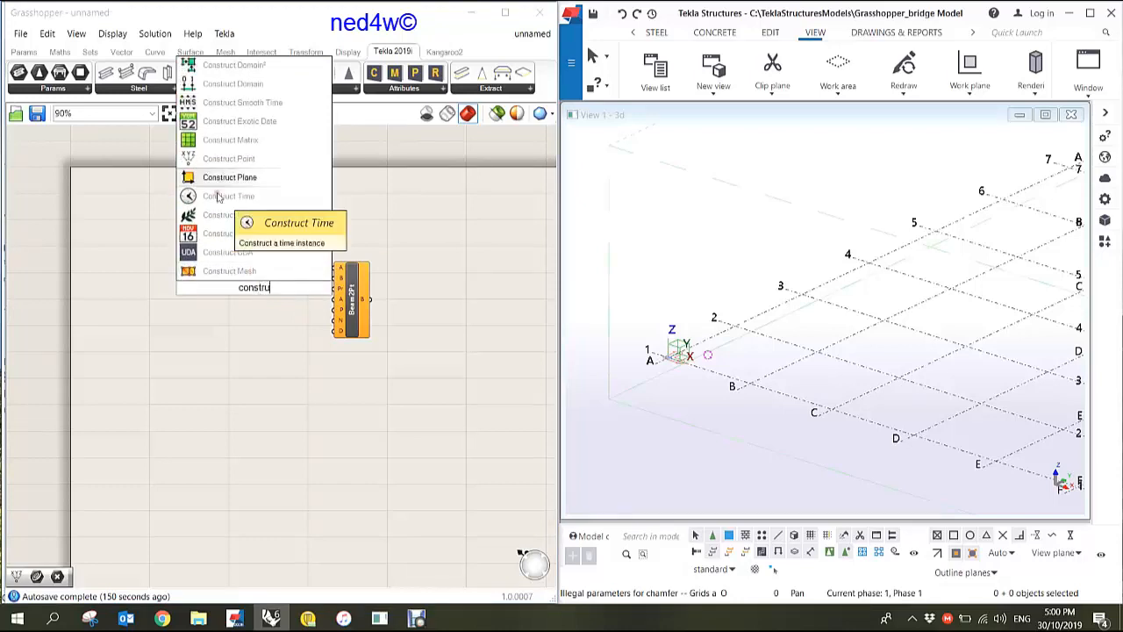
pyautogui.click(211, 160)
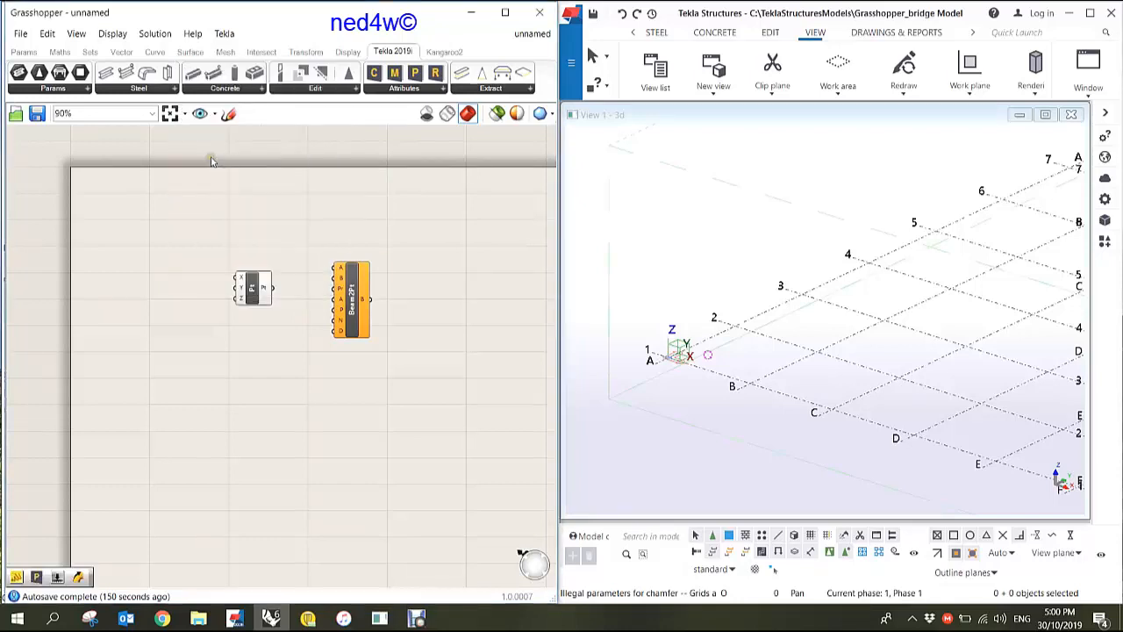
pyautogui.moveTo(252, 305); pyautogui.dragTo(281, 268)
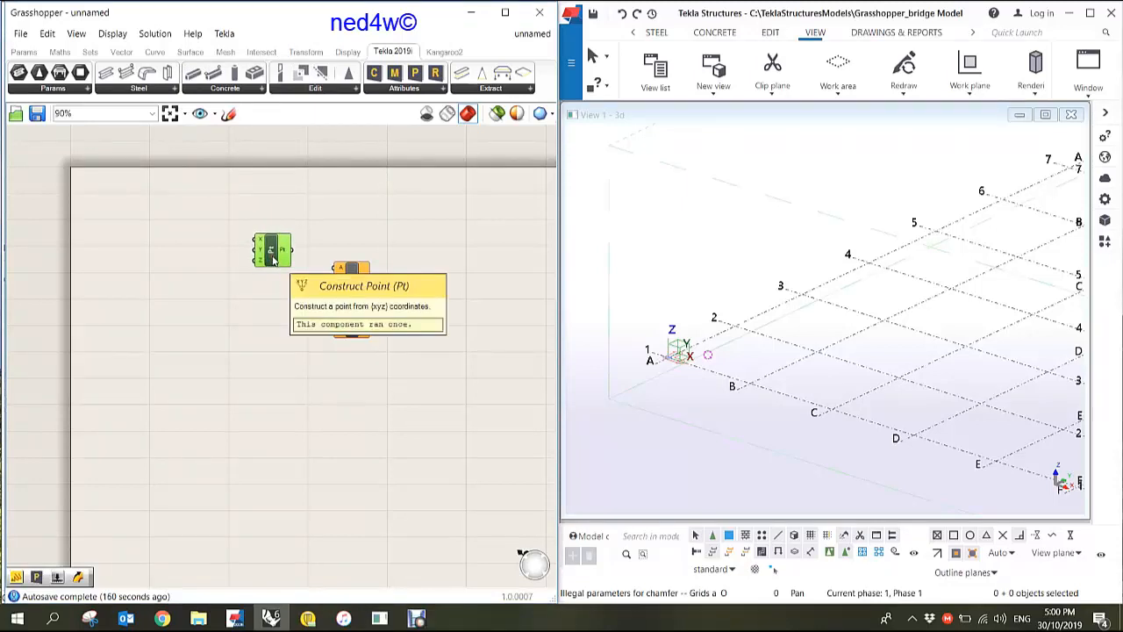
pyautogui.keyDown('alt'); pyautogui.moveTo(274, 260); pyautogui.dragTo(270, 297); pyautogui.keyUp('alt')
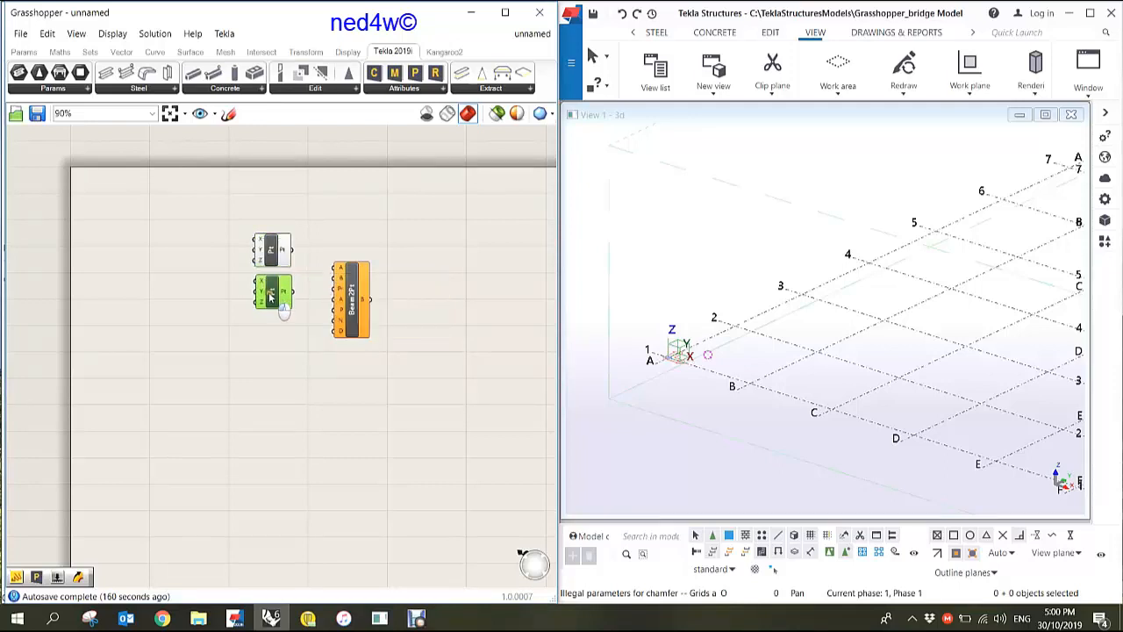
# Step: Rename the upper Construct Point component Pt A and the lower one Pt B
pyautogui.click(271, 254)
pyautogui.click(278, 291)
pyautogui.click(271, 249)
pyautogui.rightClick(271, 250)
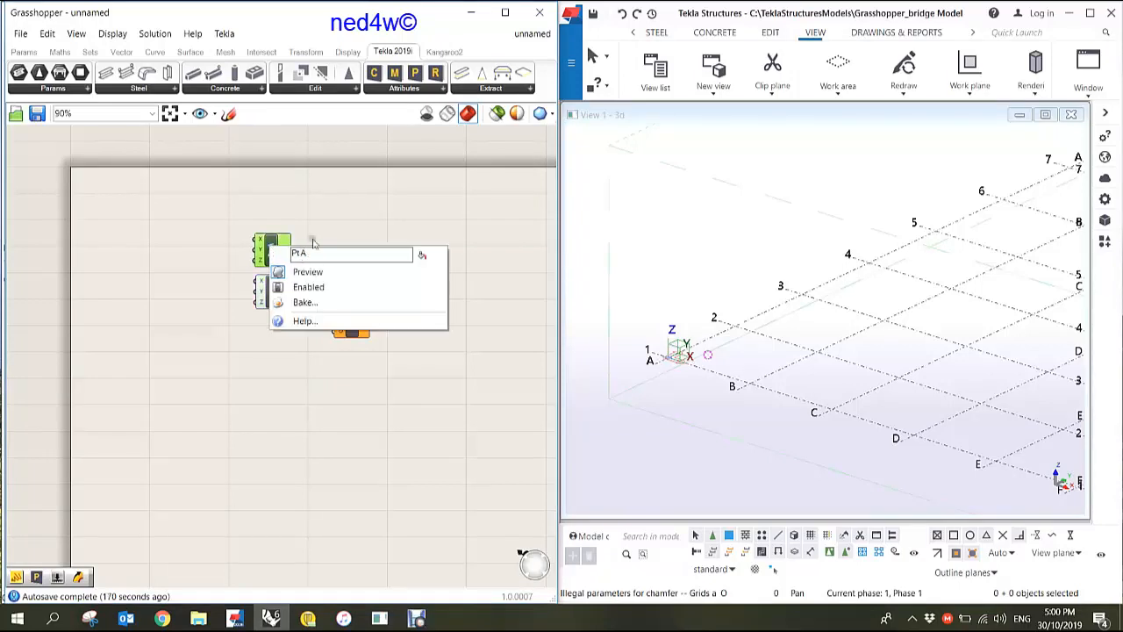
pyautogui.click(321, 235)
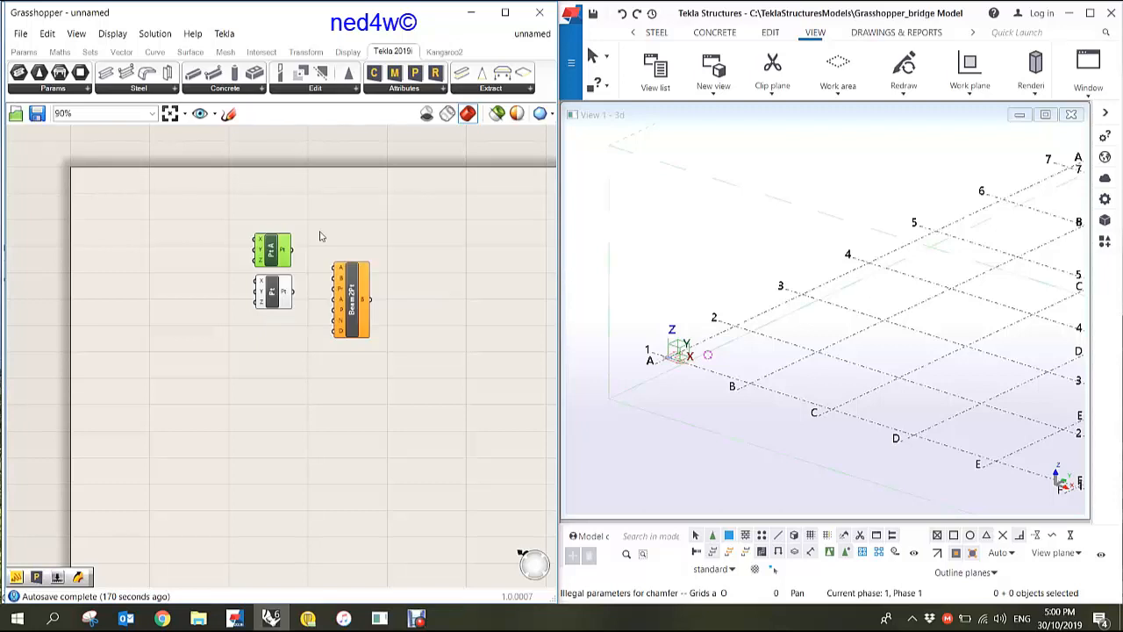
pyautogui.click(273, 292)
pyautogui.rightClick(274, 291)
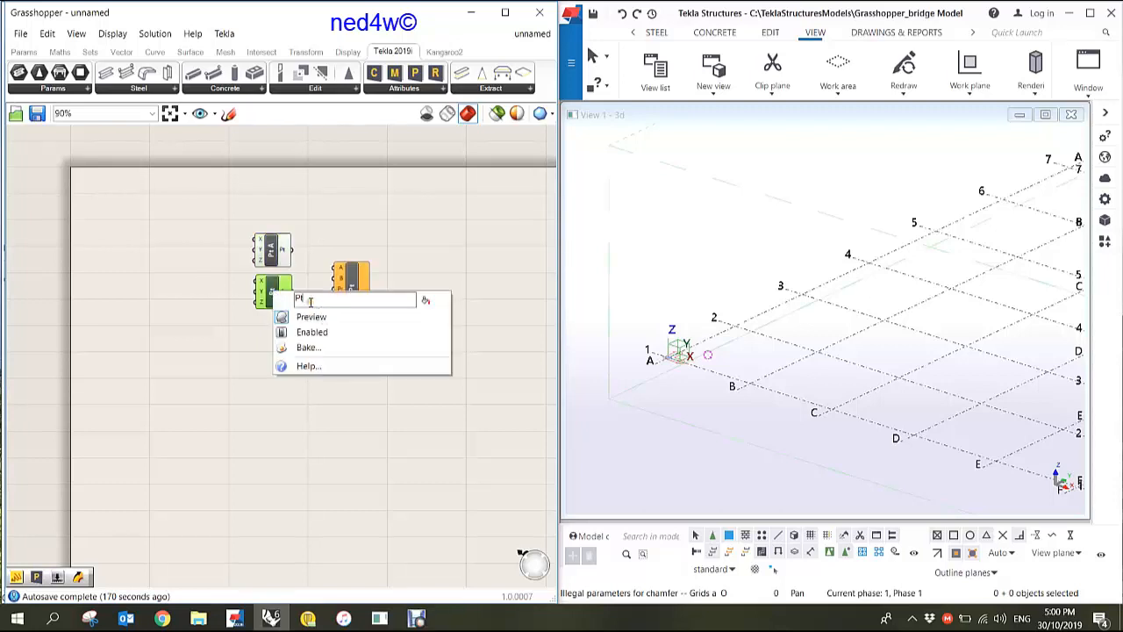
pyautogui.write('B')
pyautogui.click(323, 249)
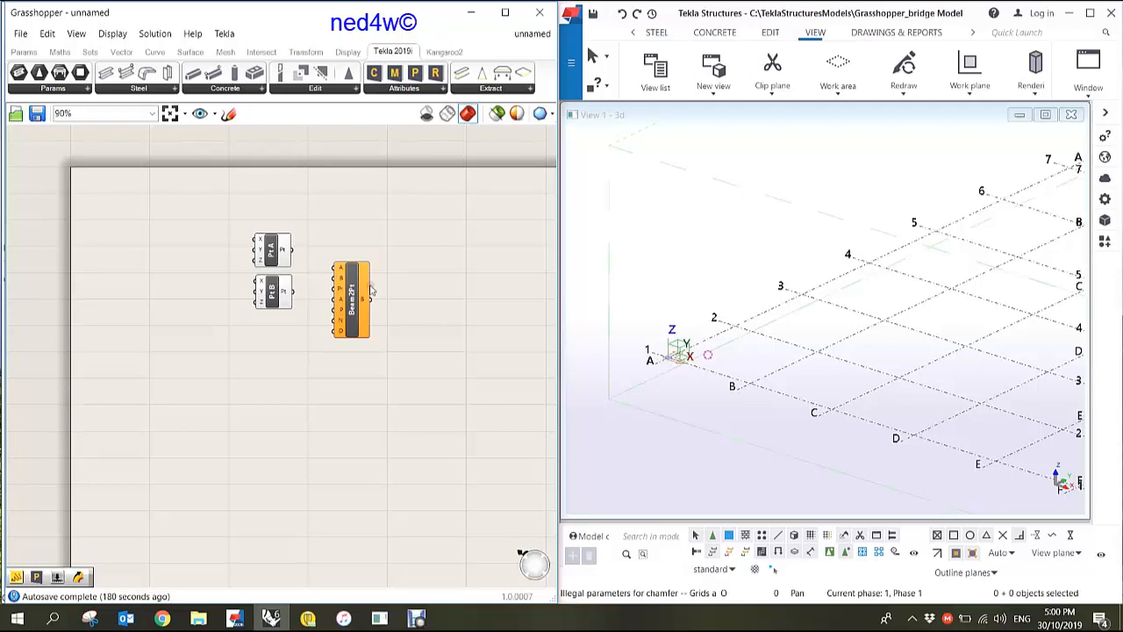
# Step: Connect the Pt A output to the beam component's start point A and the Pt B output to its end point B
pyautogui.click(279, 253)
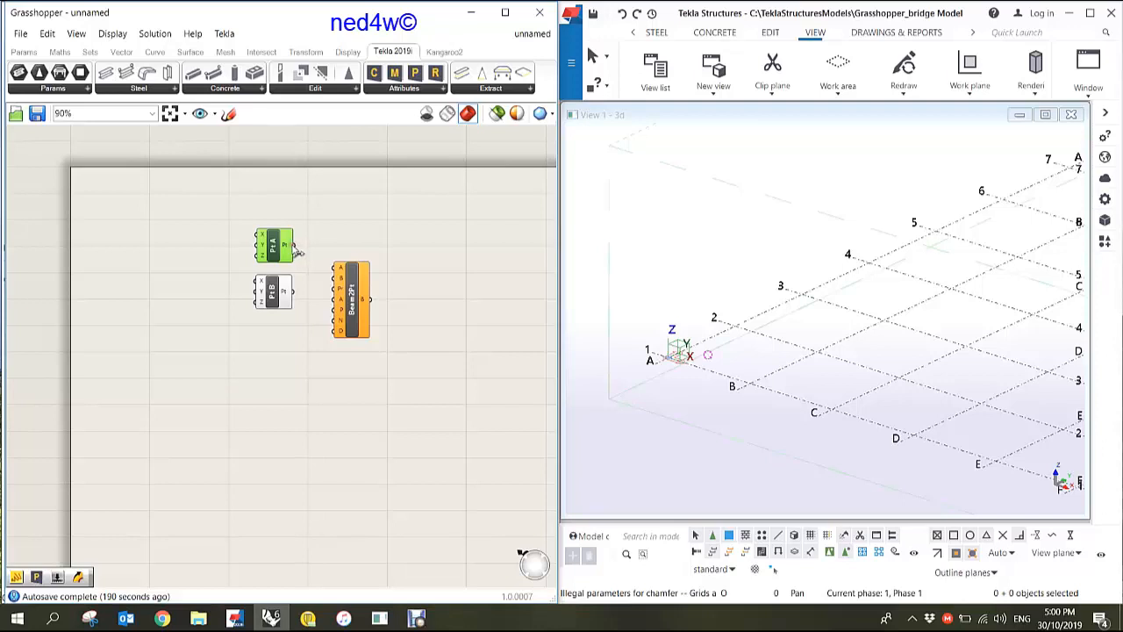
pyautogui.moveTo(296, 250); pyautogui.dragTo(328, 271)
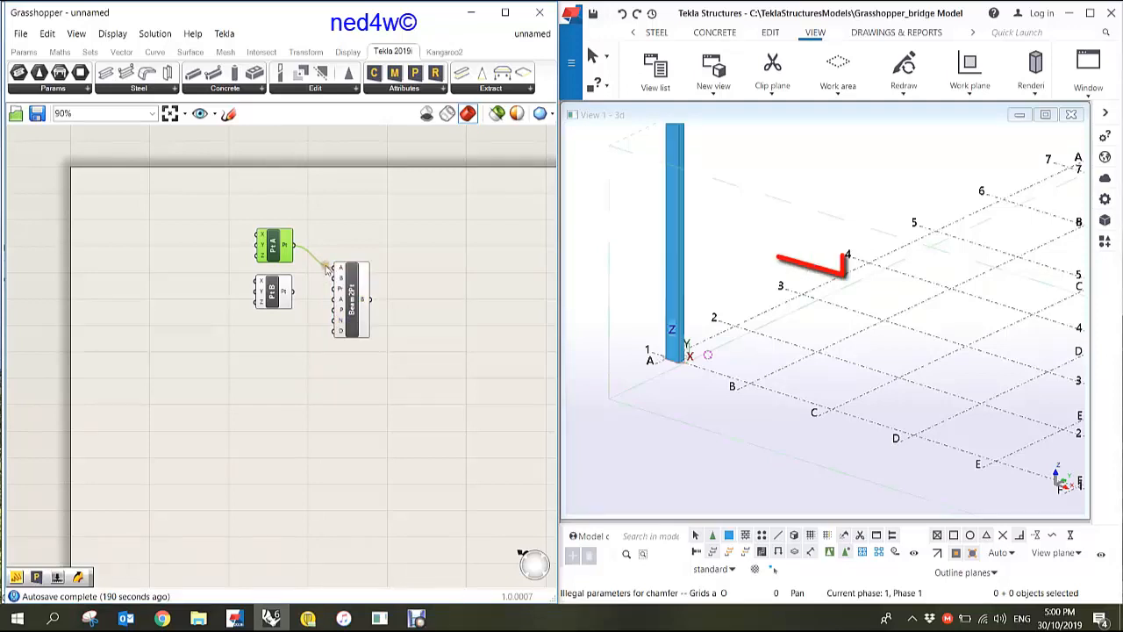
pyautogui.scroll(-3, 728, 292)
pyautogui.scroll(3, 729, 292)
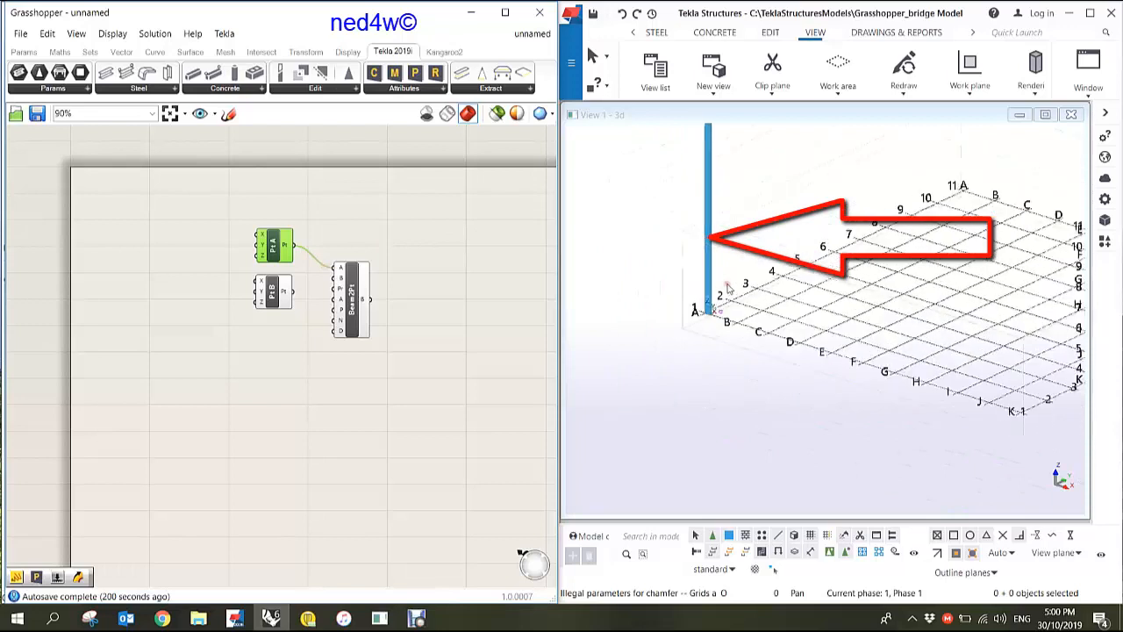
pyautogui.scroll(2, 700, 298)
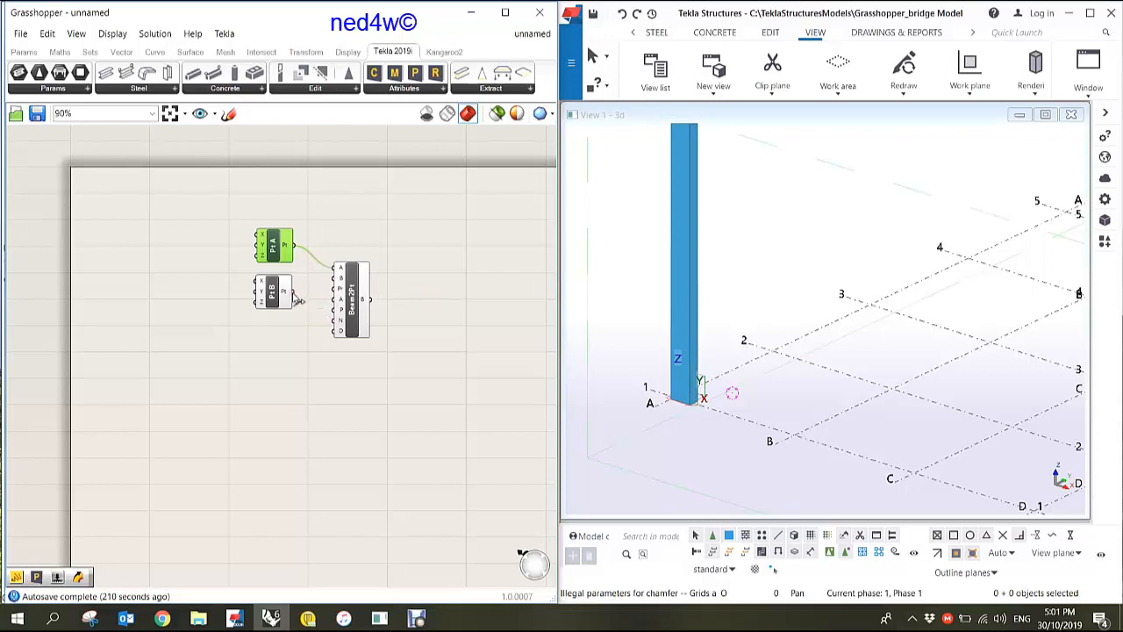
pyautogui.moveTo(296, 299); pyautogui.dragTo(335, 279)
pyautogui.doubleClick(196, 314)
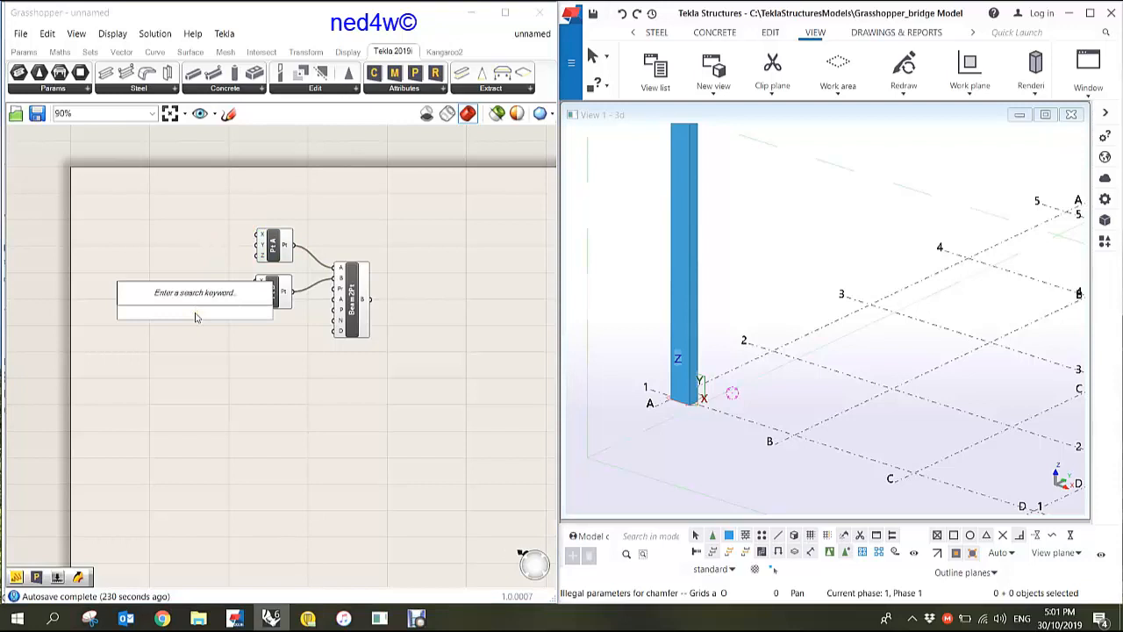
pyautogui.write('panel')
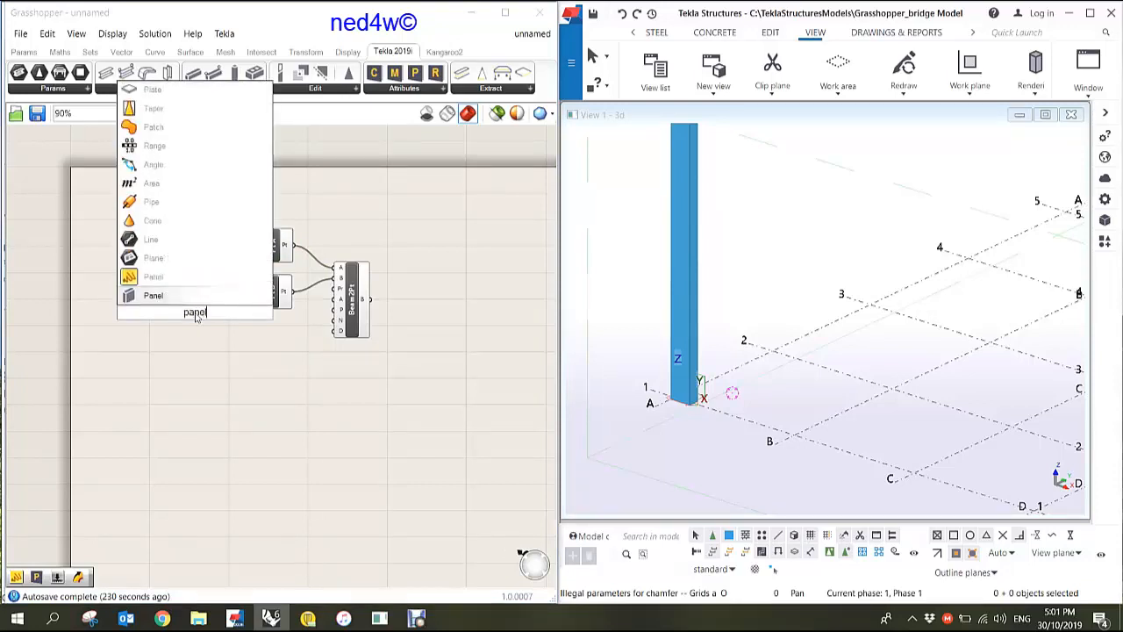
pyautogui.click(154, 296)
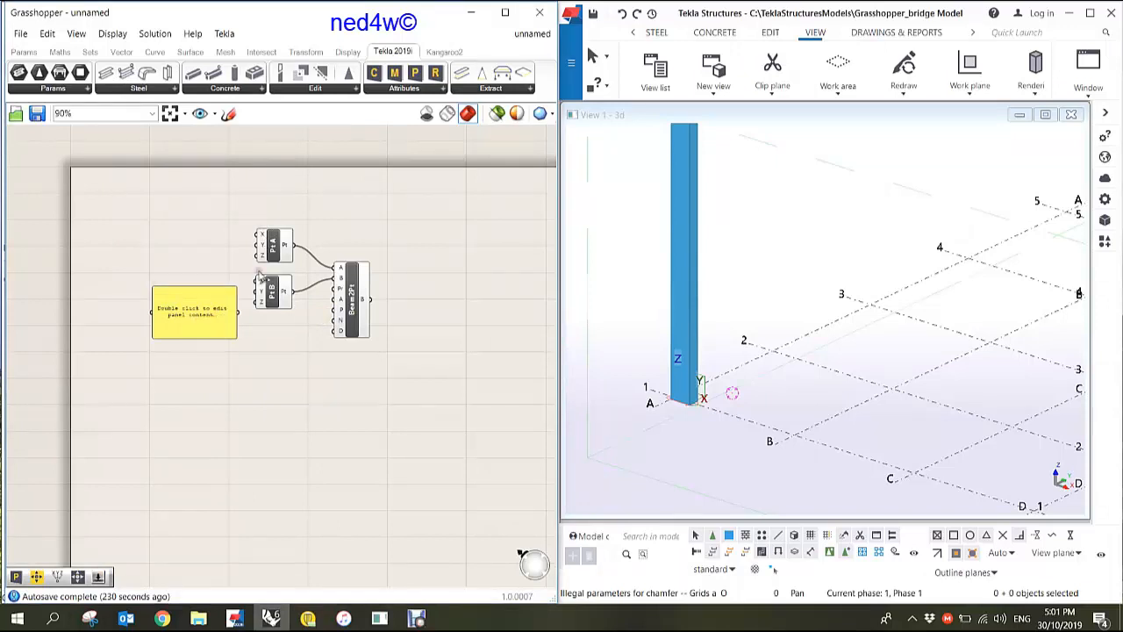
pyautogui.click(210, 314)
pyautogui.press('Delete')
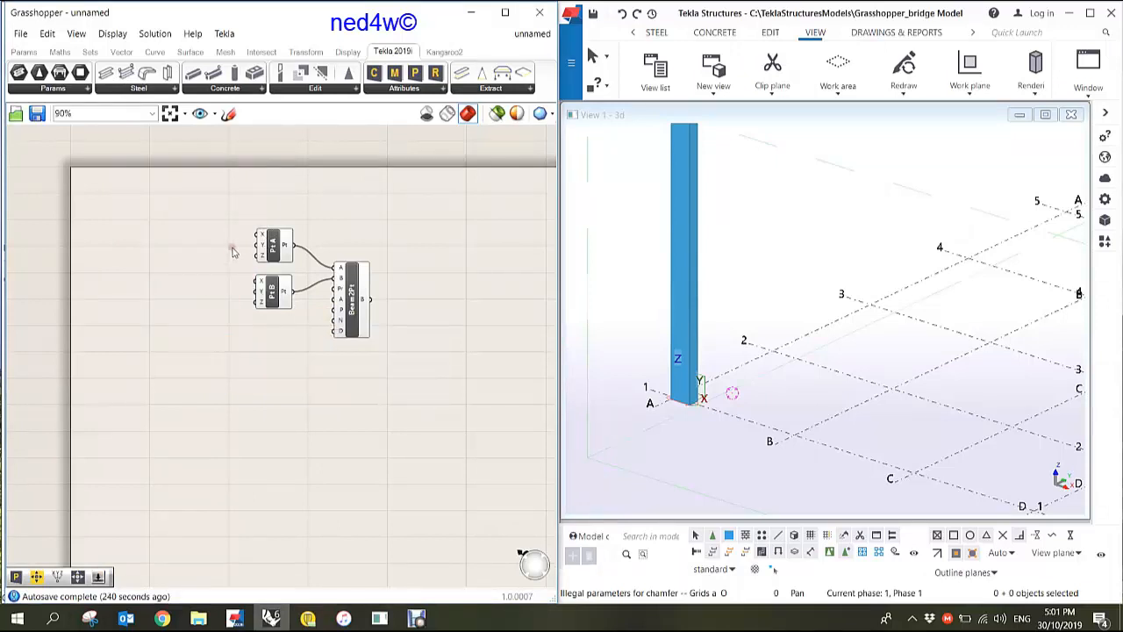
# Step: Add a Number Slider component and place it on the input side of Pt A
pyautogui.doubleClick(213, 248)
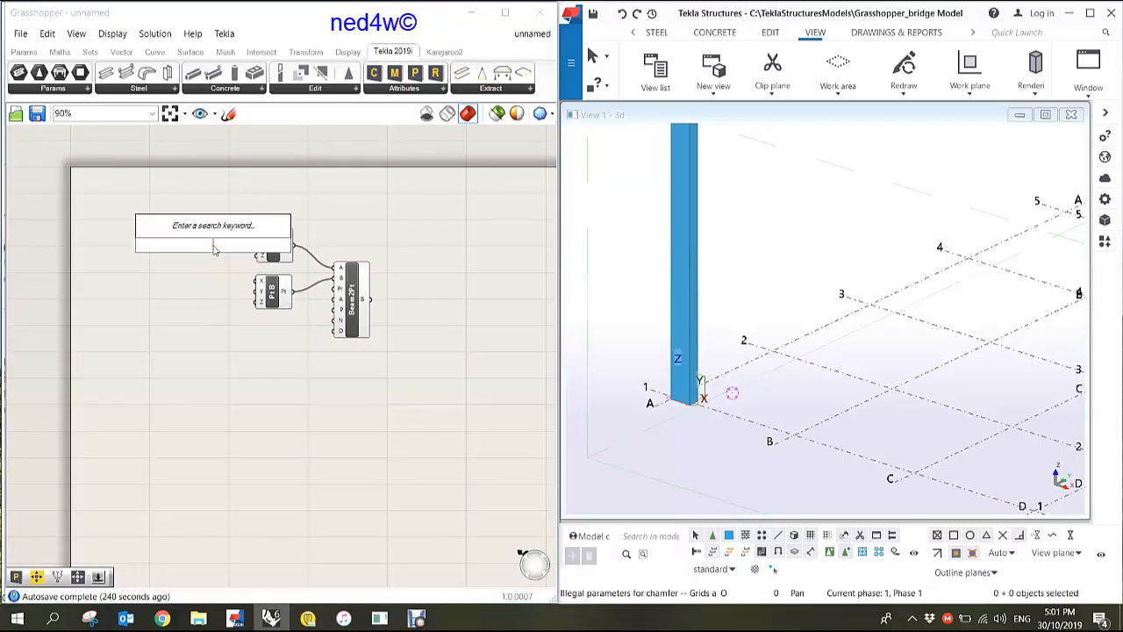
pyautogui.write('slider')
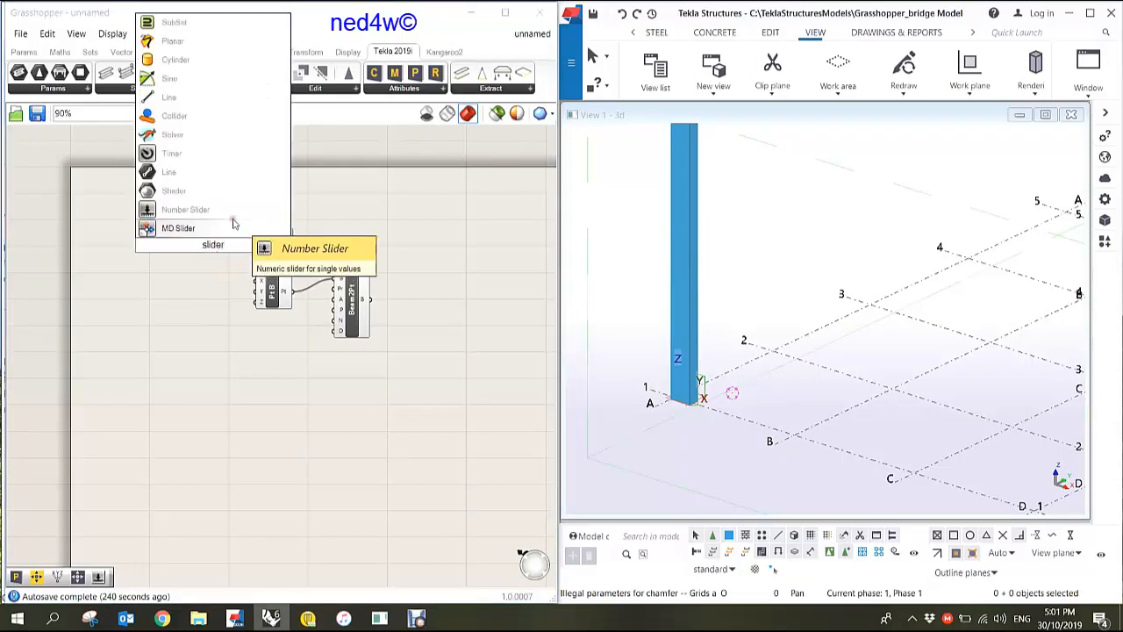
pyautogui.click(184, 212)
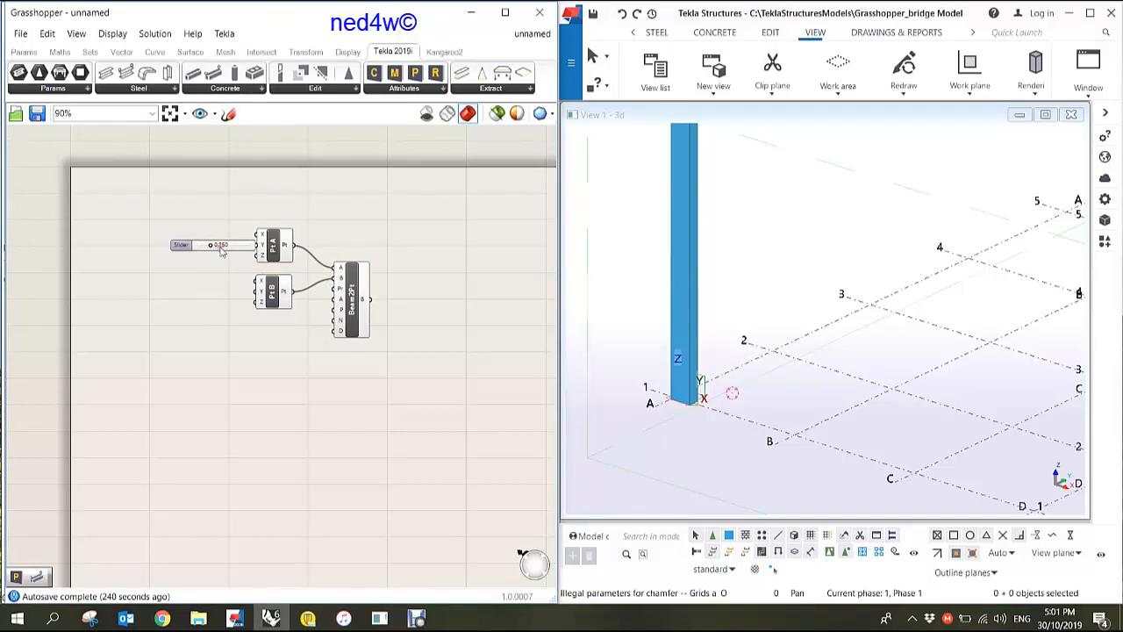
pyautogui.moveTo(222, 252); pyautogui.dragTo(194, 236)
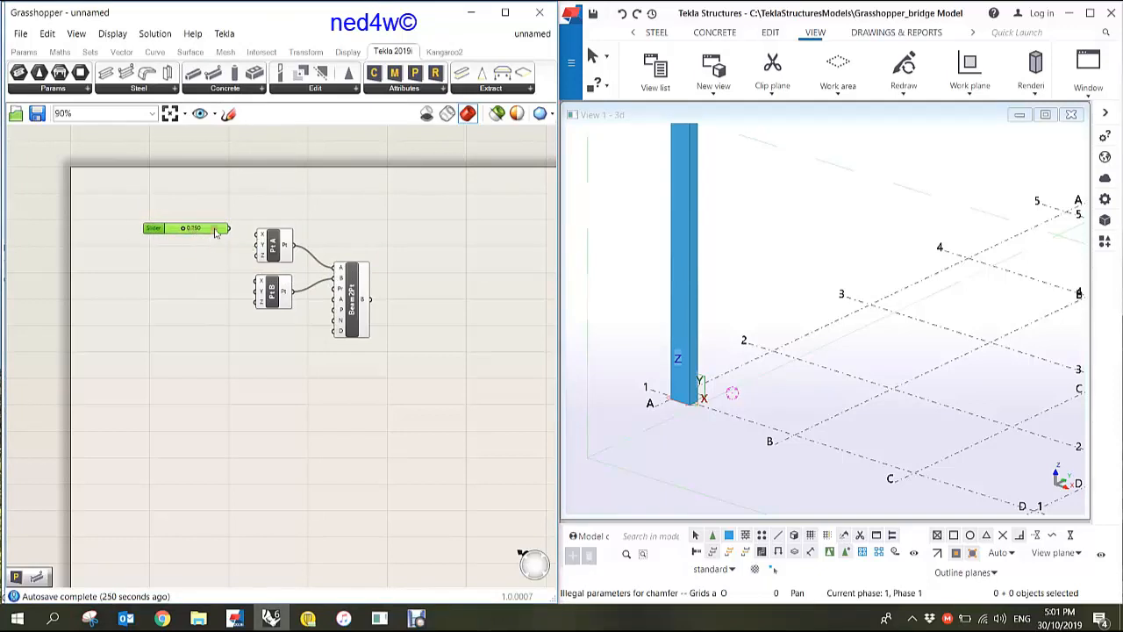
# Step: Configure the number slider with integer rounding and a maximum of 10000
pyautogui.rightClick(194, 232)
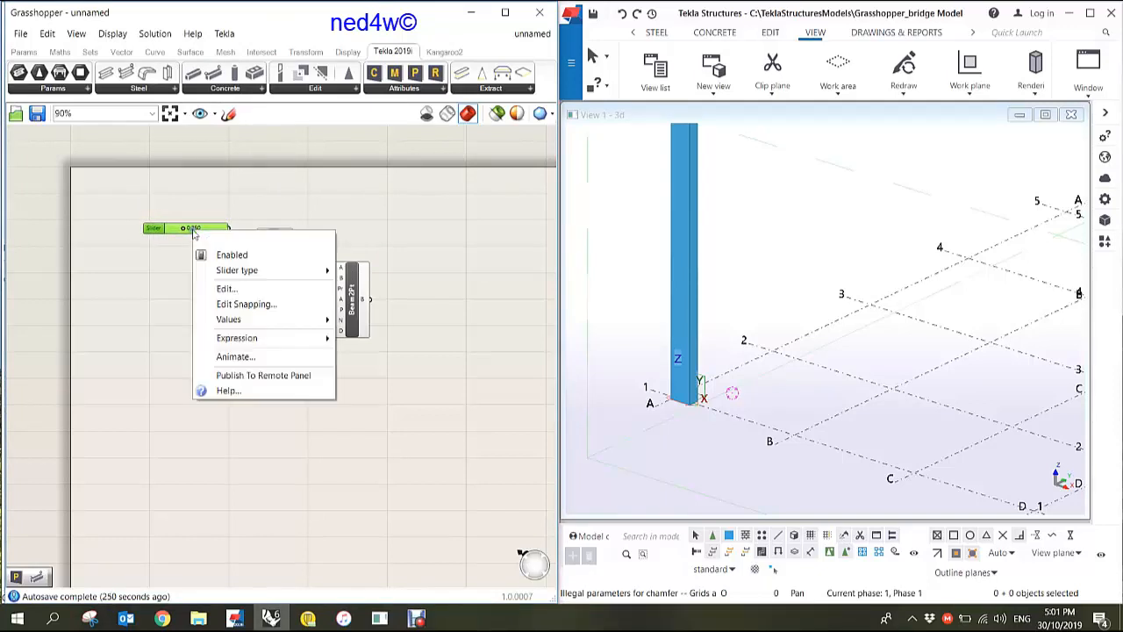
pyautogui.click(228, 288)
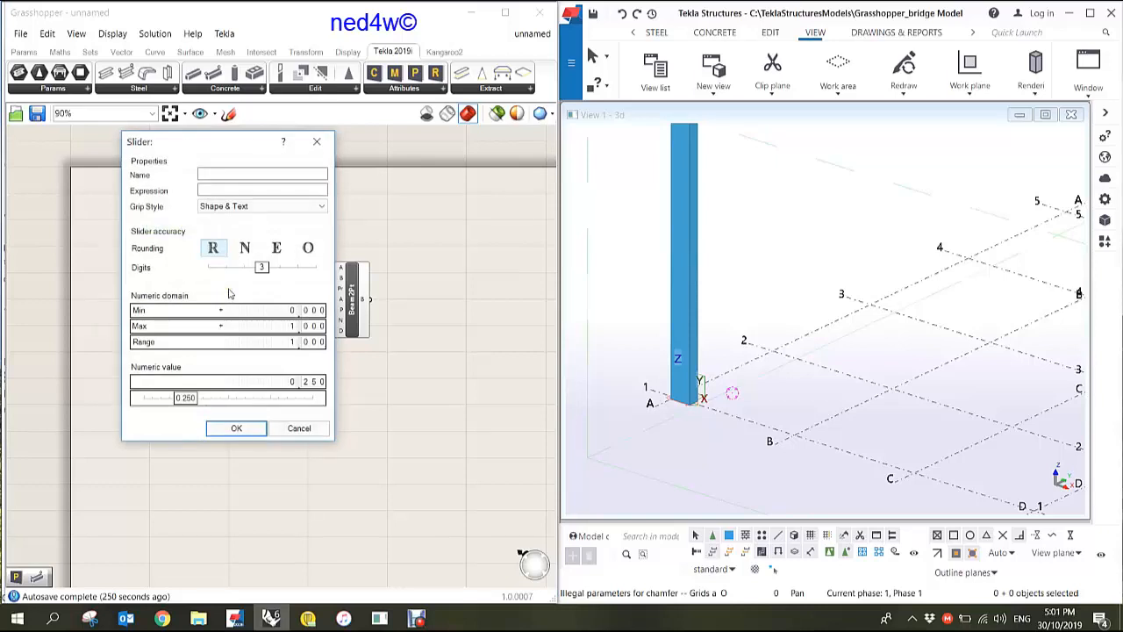
pyautogui.click(245, 249)
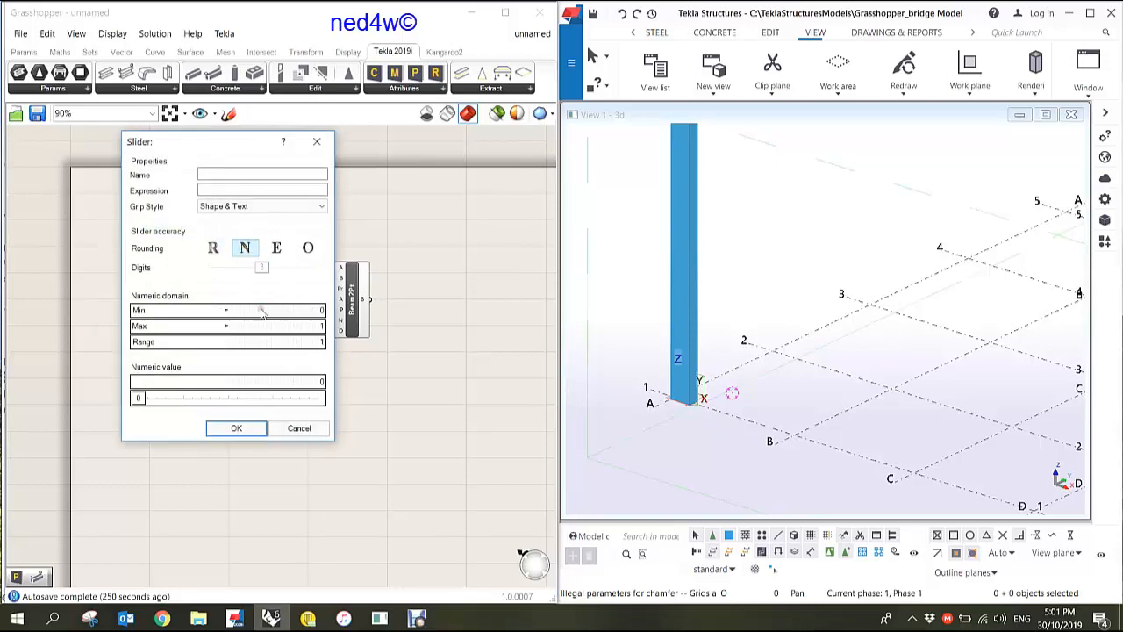
pyautogui.doubleClick(321, 326)
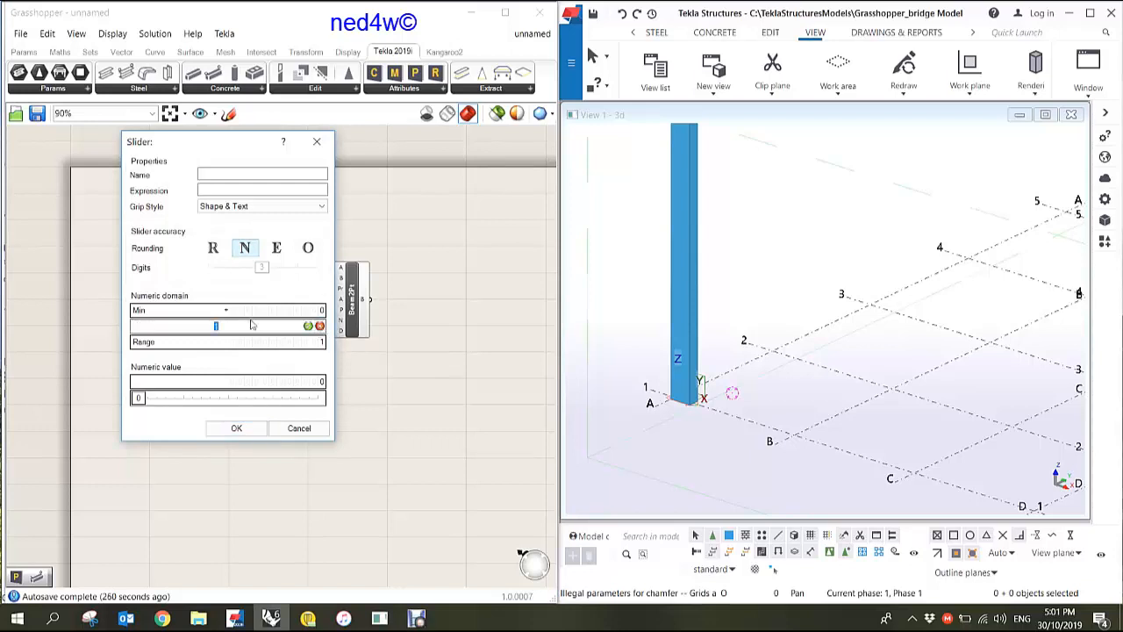
pyautogui.write('10000')
pyautogui.click(308, 326)
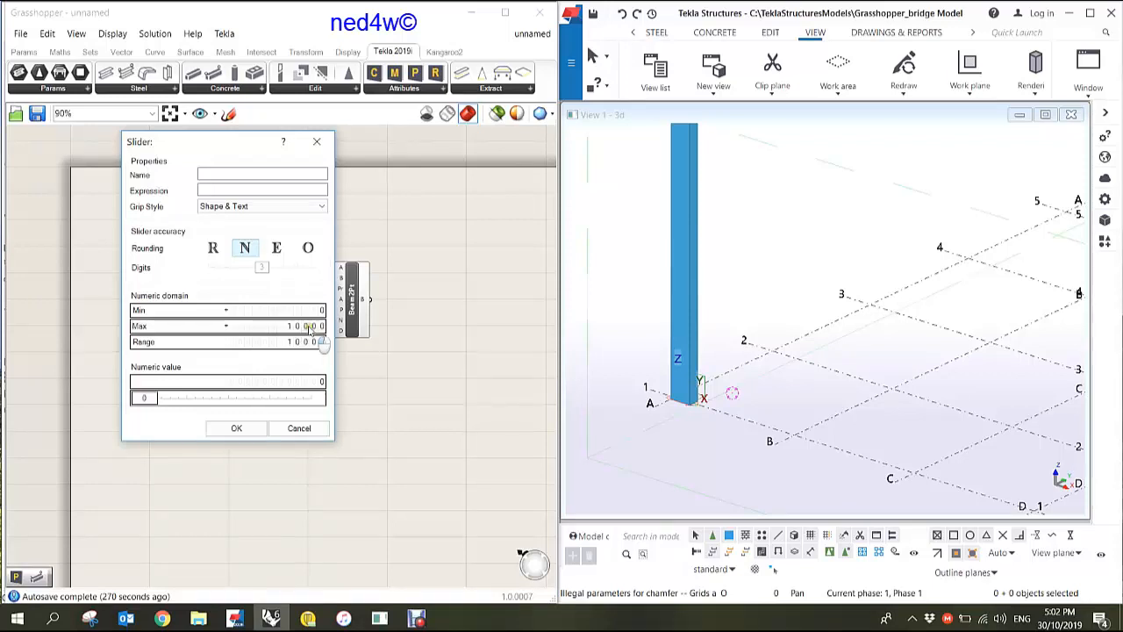
pyautogui.click(237, 428)
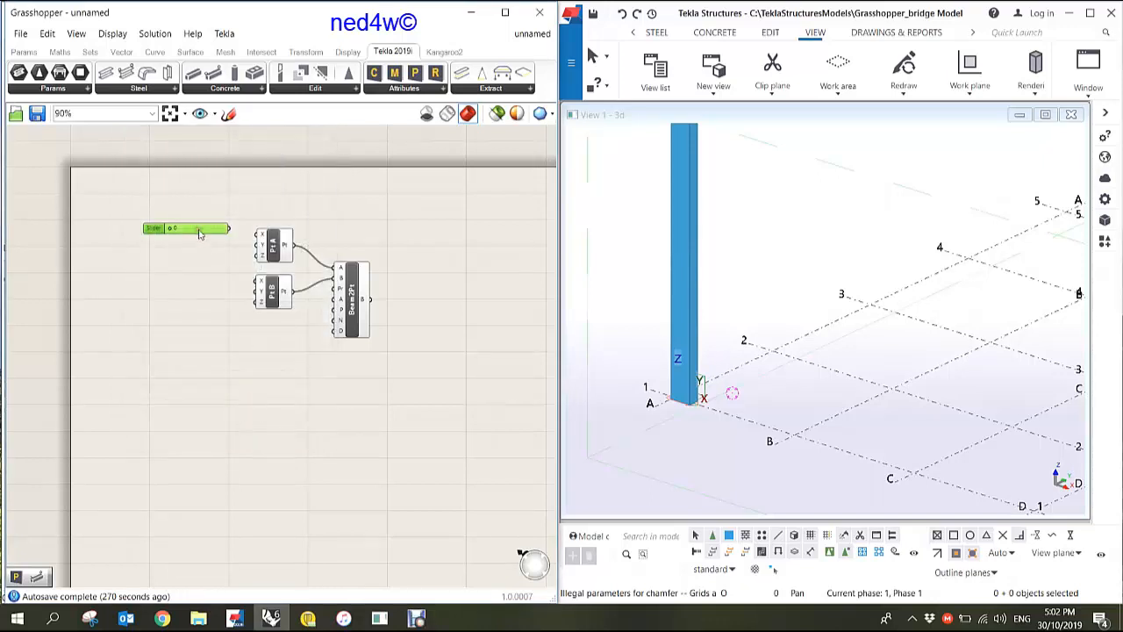
# Step: Make two copies of the slider below it and connect the three sliders to the X, Y and Z inputs of Pt A
pyautogui.moveTo(204, 233); pyautogui.dragTo(205, 234)
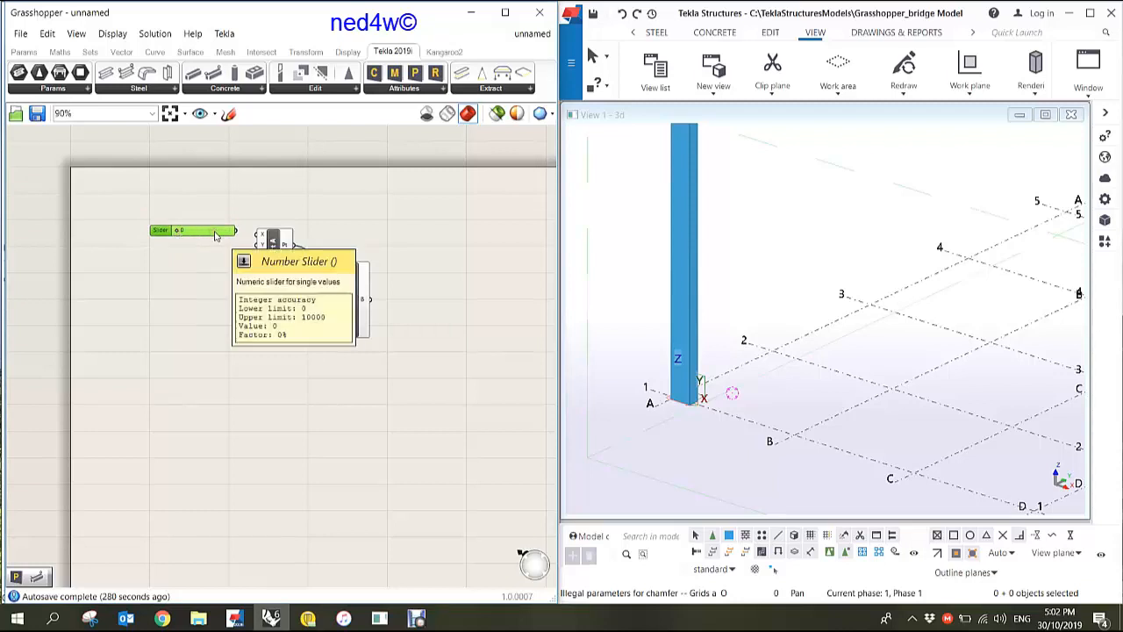
pyautogui.moveTo(212, 233); pyautogui.dragTo(212, 230)
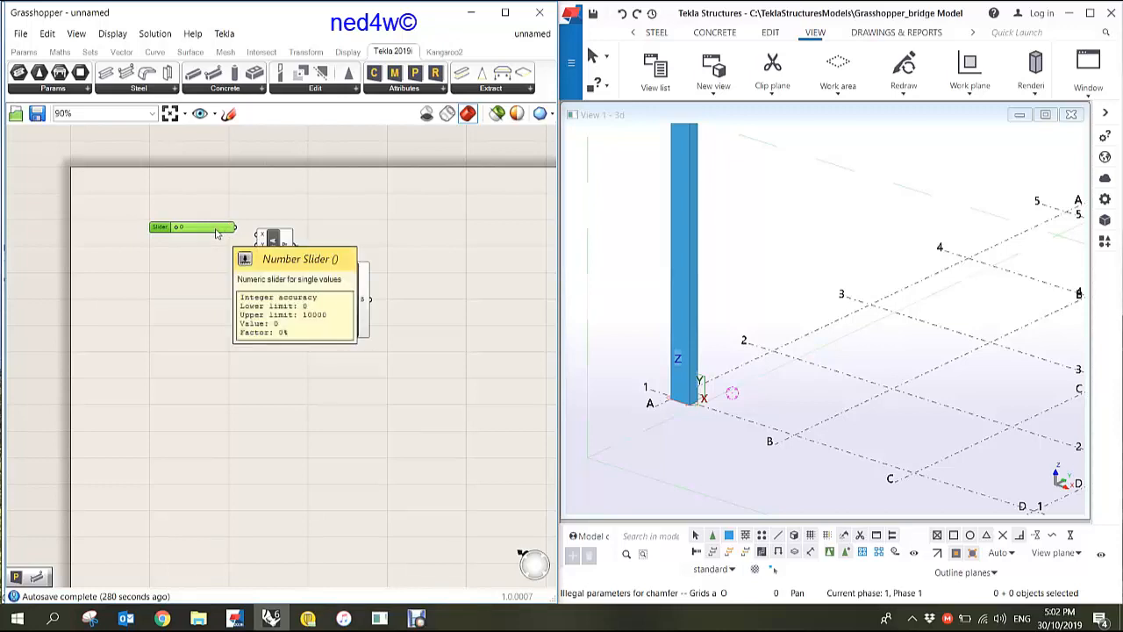
pyautogui.moveTo(216, 233); pyautogui.dragTo(200, 265)
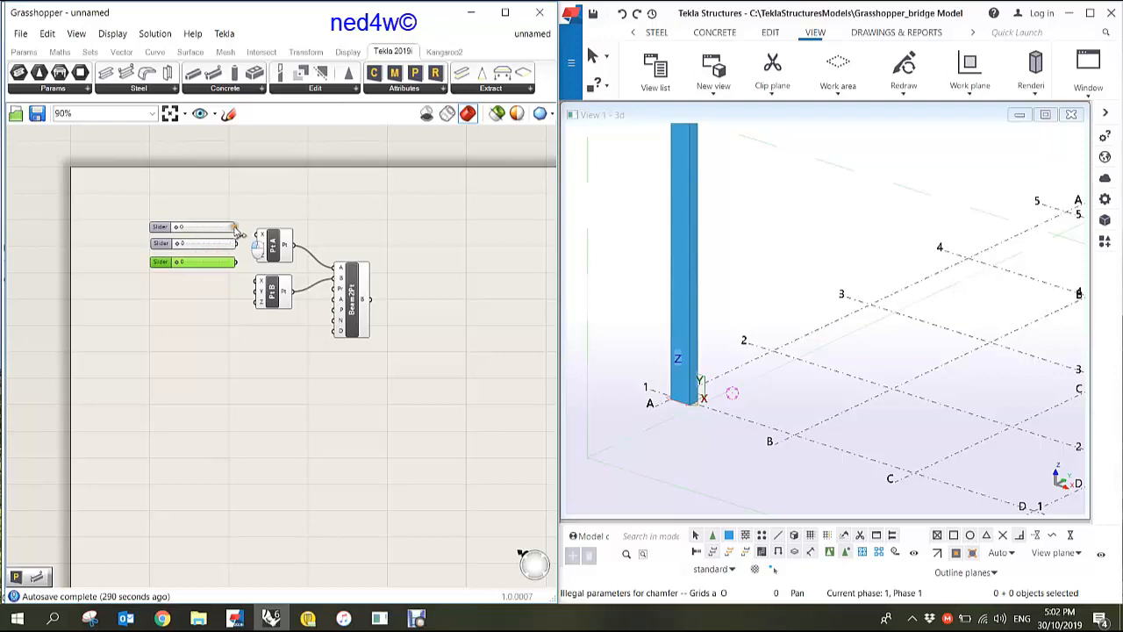
pyautogui.moveTo(235, 227); pyautogui.dragTo(193, 270)
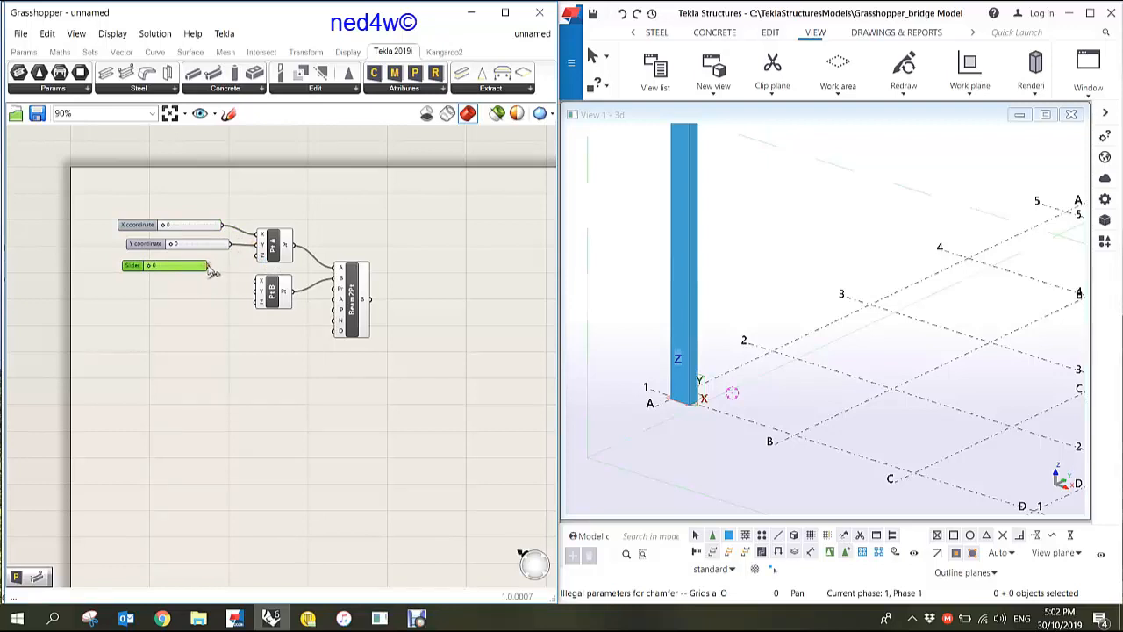
pyautogui.moveTo(209, 266)
pyautogui.mouseDown()
pyautogui.moveTo(261, 255)
pyautogui.moveTo(201, 270)
pyautogui.mouseUp()
pyautogui.click(198, 249)
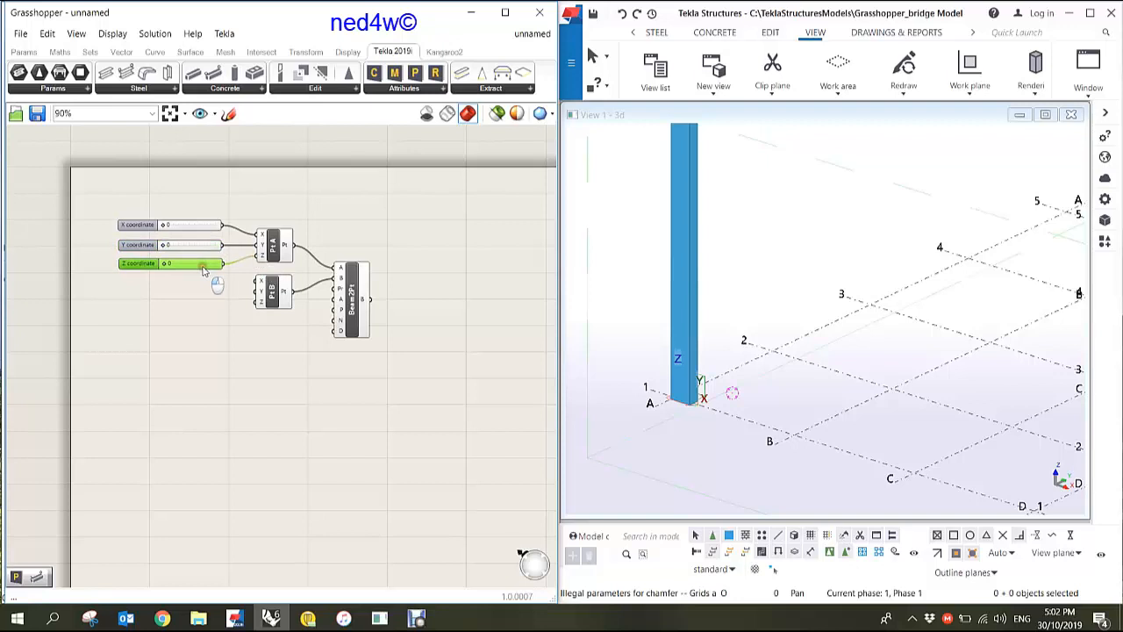
# Step: Copy the three coordinate sliders below the originals and connect the copies to the X, Y and Z inputs of Pt B
pyautogui.moveTo(211, 198); pyautogui.dragTo(129, 307)
pyautogui.rightClick(171, 252)
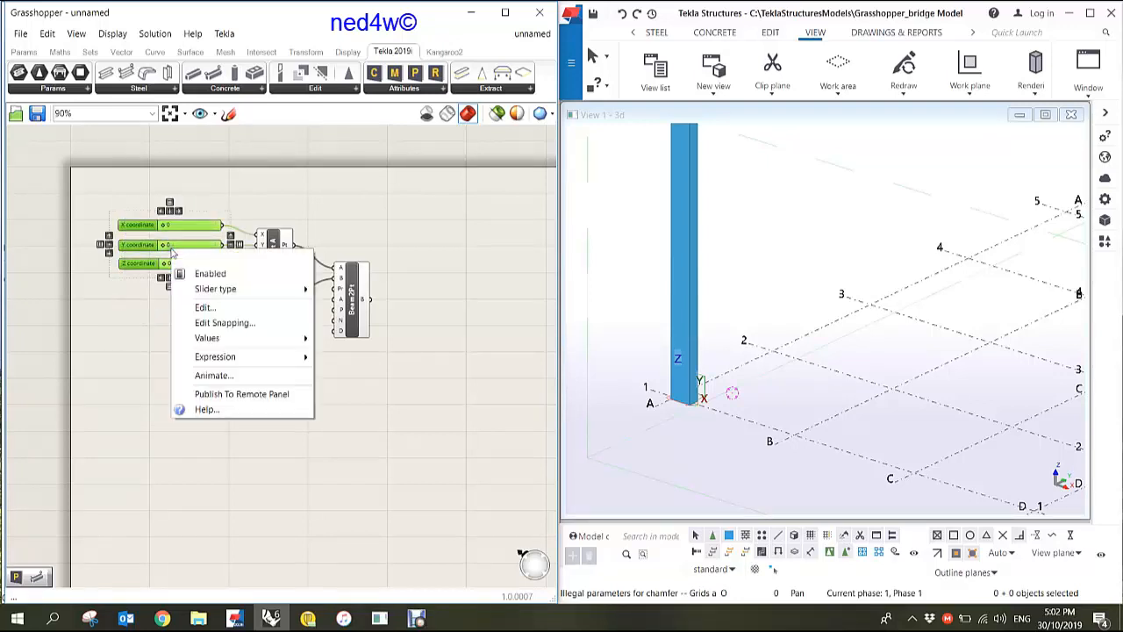
pyautogui.moveTo(214, 193); pyautogui.dragTo(176, 286)
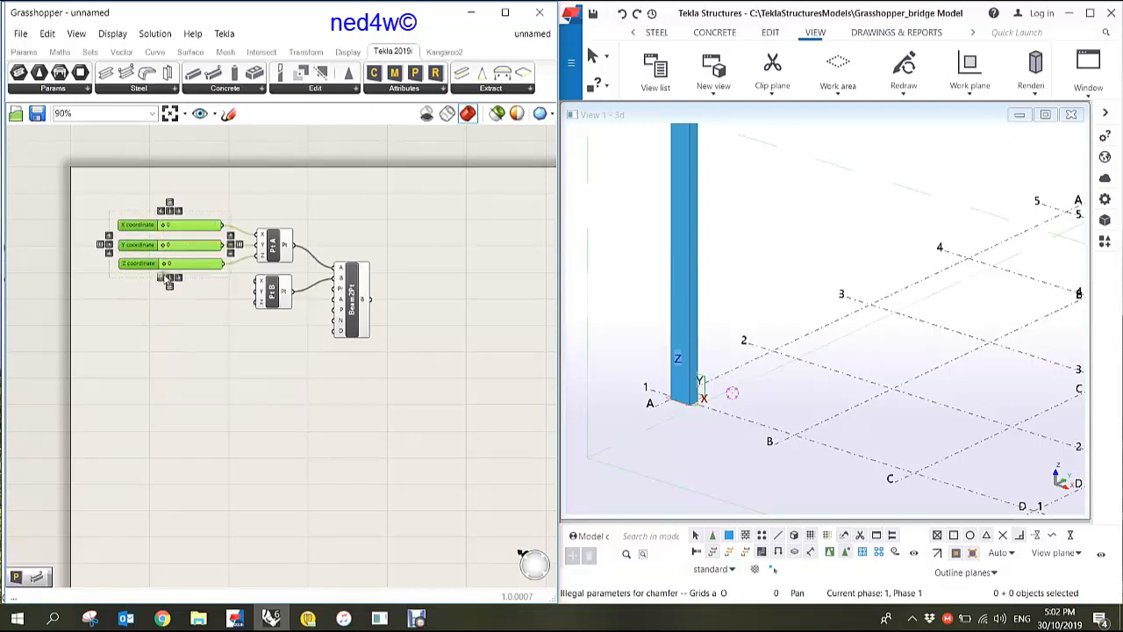
pyautogui.hotkey('ctrl', 'c')
pyautogui.hotkey('ctrl', 'v')
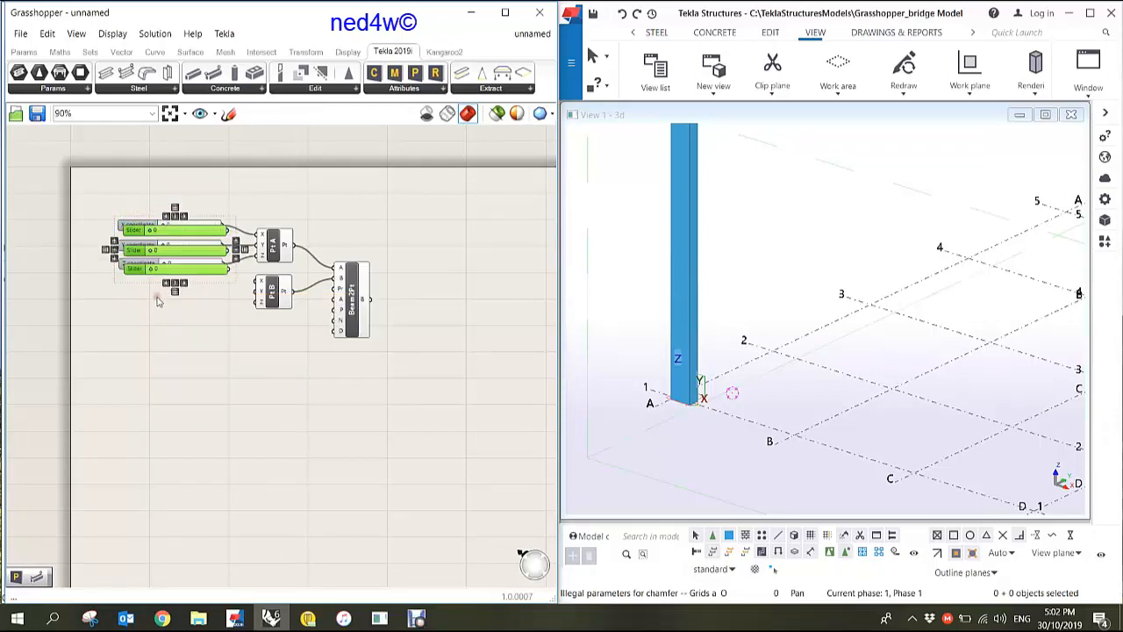
pyautogui.moveTo(193, 254); pyautogui.dragTo(260, 282)
pyautogui.click(276, 345)
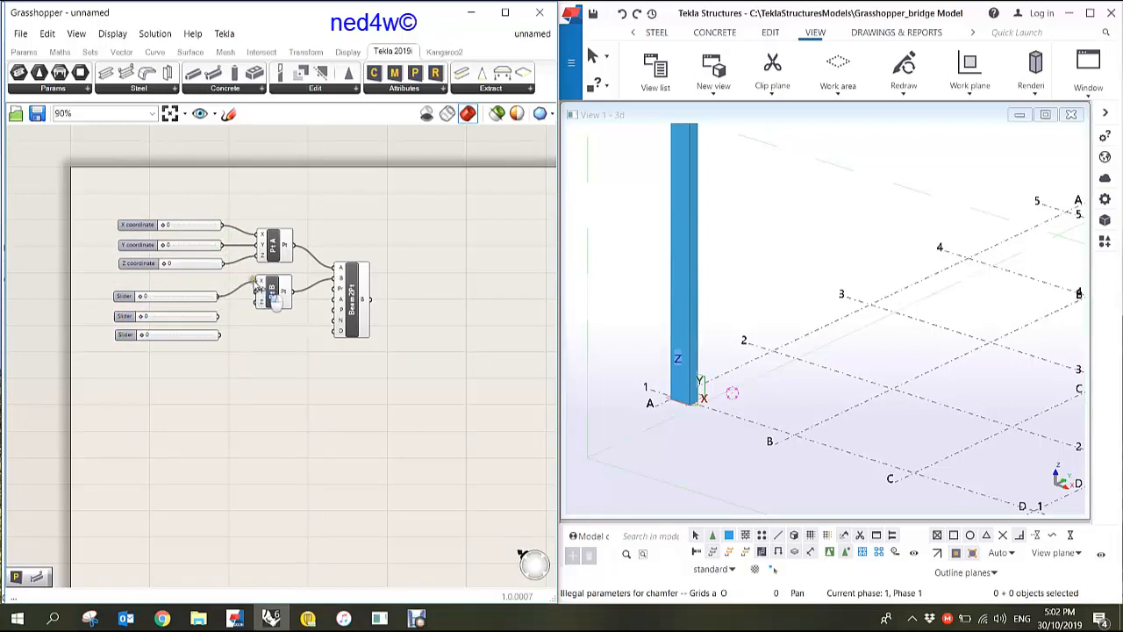
pyautogui.moveTo(220, 316); pyautogui.dragTo(258, 290)
pyautogui.moveTo(220, 334); pyautogui.dragTo(260, 301)
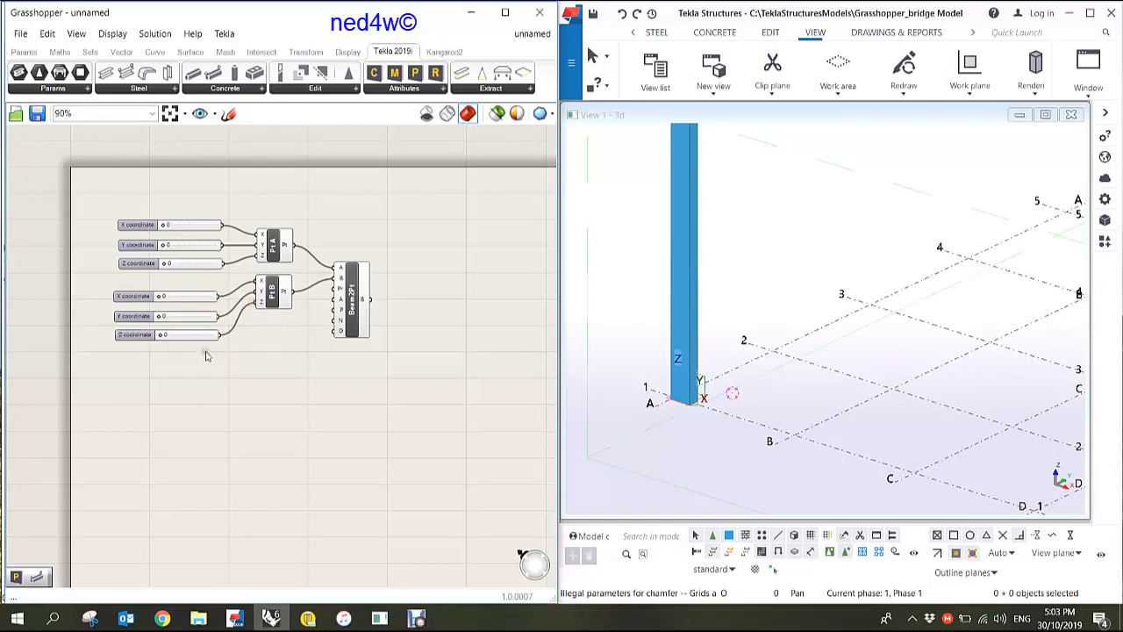
# Step: Set the Z coordinate slider of Pt B to 4000
pyautogui.click(161, 338)
pyautogui.moveTo(161, 338); pyautogui.dragTo(184, 342)
pyautogui.doubleClick(184, 339)
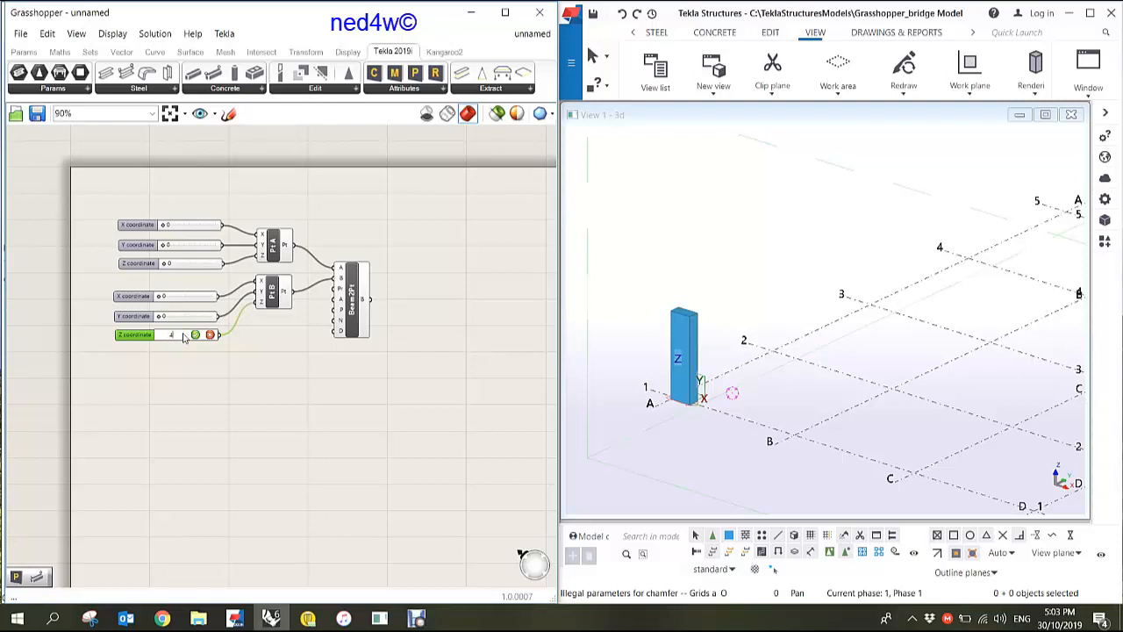
pyautogui.write('4000')
pyautogui.press('Return')
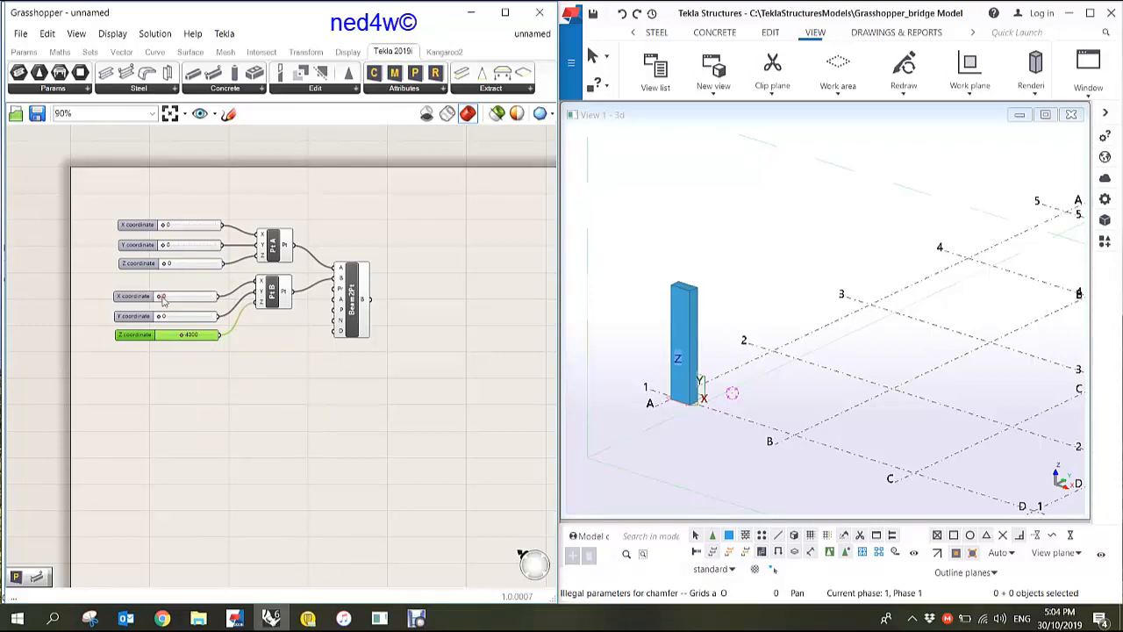
# Step: Set the X coordinate slider of Pt B to 4000
pyautogui.moveTo(162, 300); pyautogui.dragTo(180, 299)
pyautogui.doubleClick(188, 300)
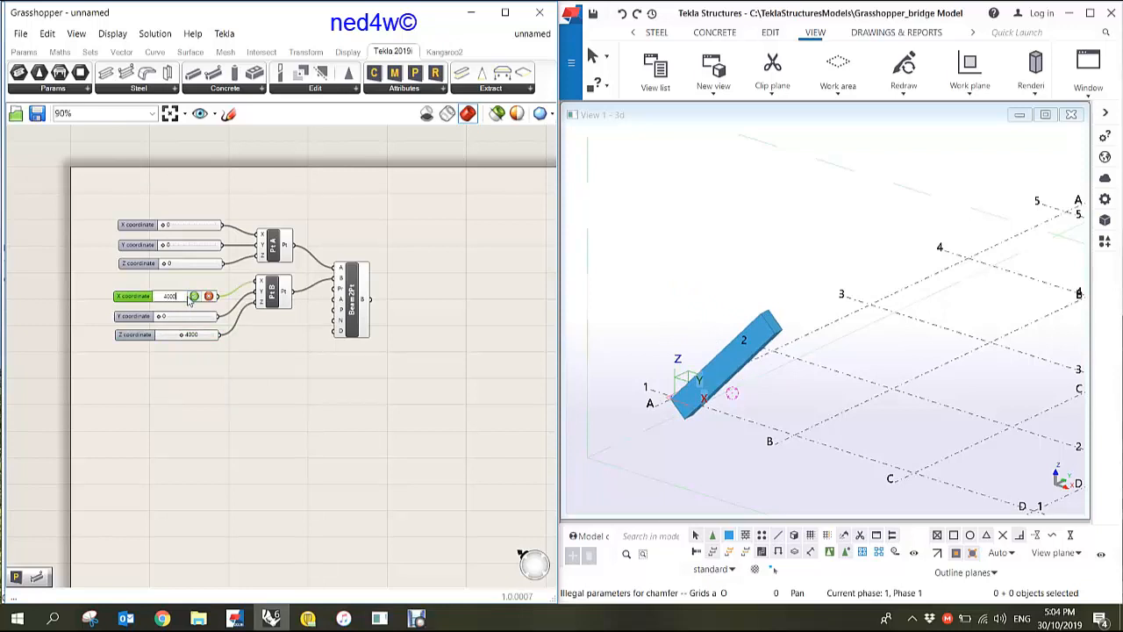
pyautogui.click(194, 296)
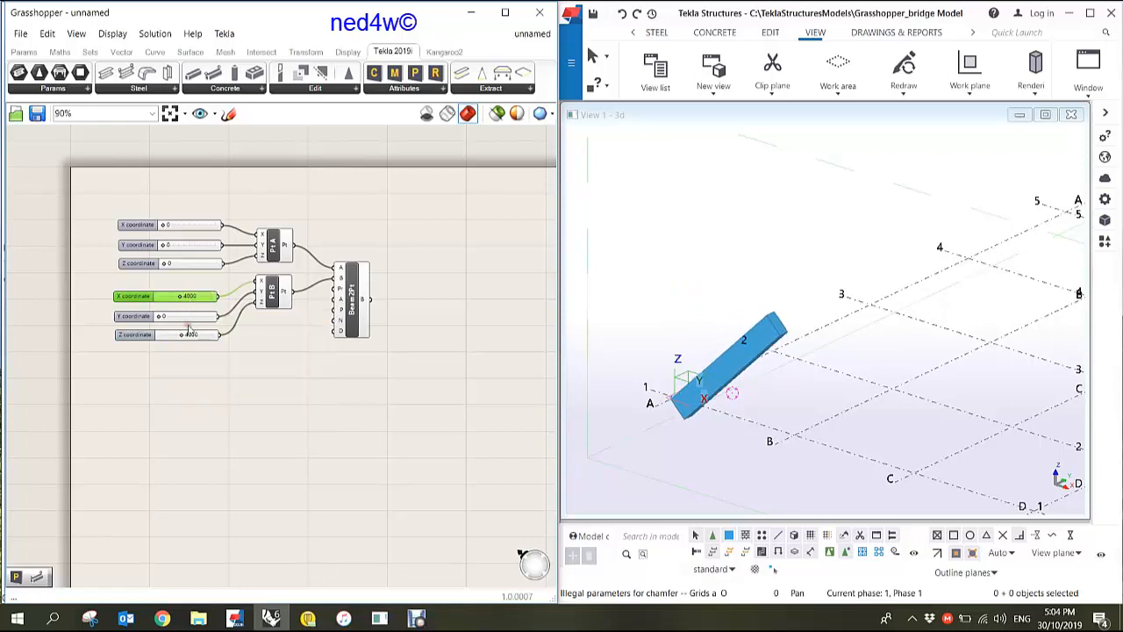
# Step: Set the Z coordinate slider of Pt B to 0
pyautogui.click(200, 337)
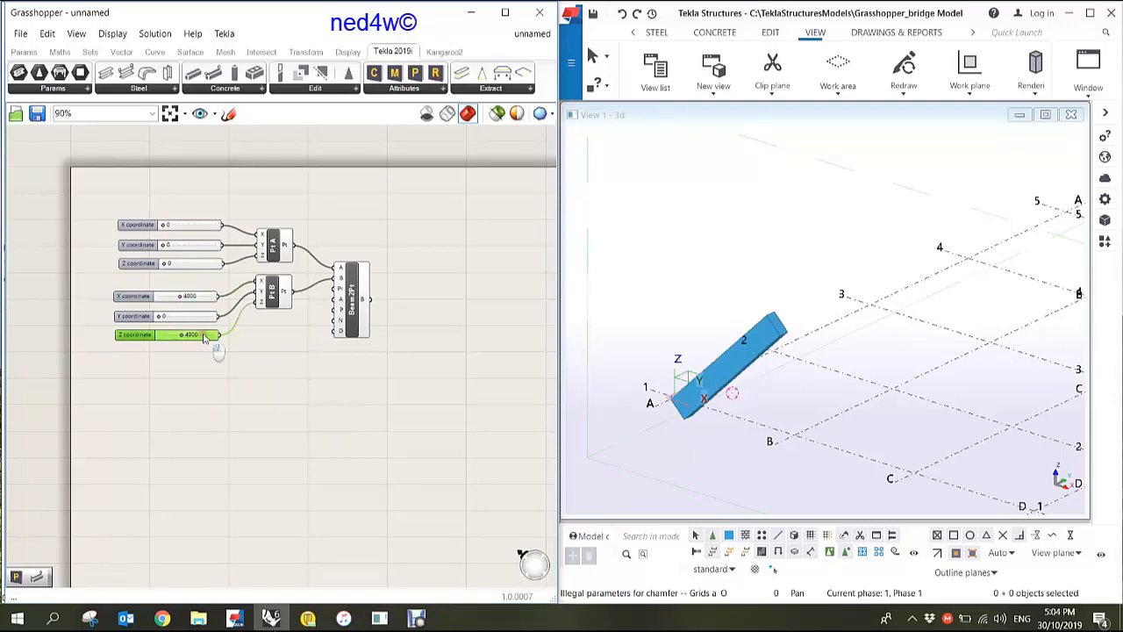
pyautogui.doubleClick(200, 339)
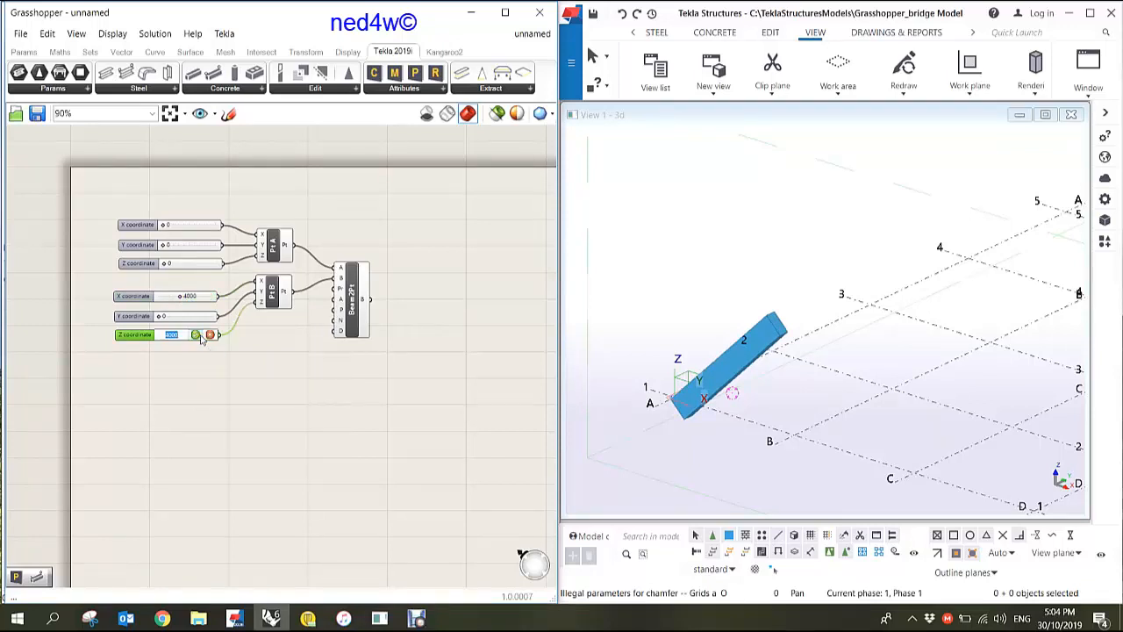
pyautogui.write('0')
pyautogui.press('Return')
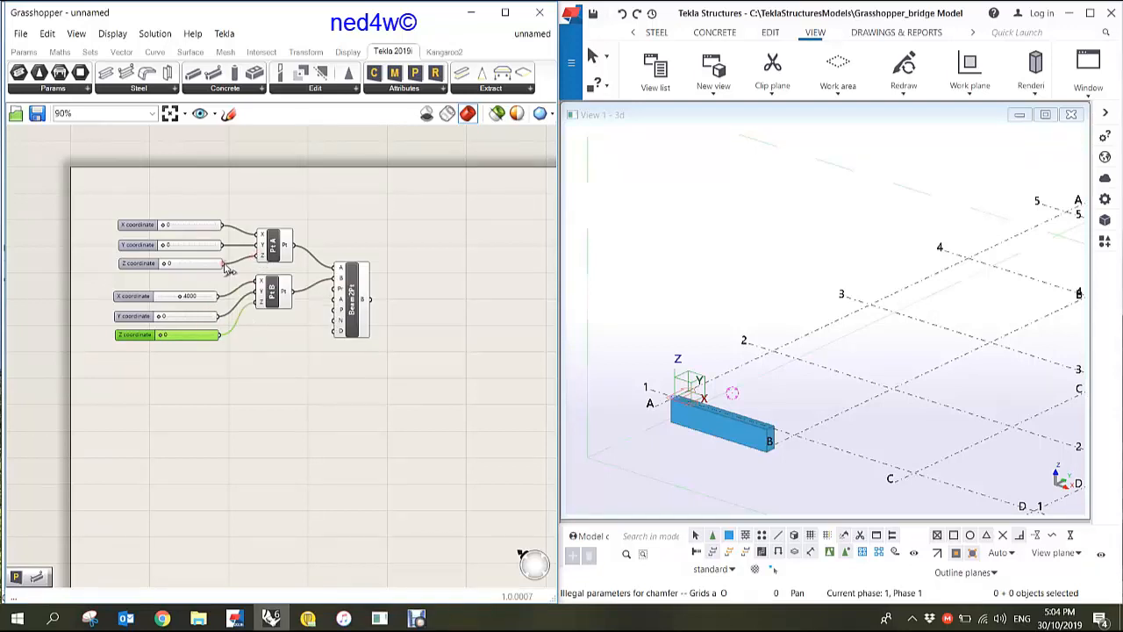
# Step: Connect Pt A's Z coordinate slider to the Z input of Pt B in place of its own slider, and delete the spare slider
pyautogui.moveTo(225, 264); pyautogui.dragTo(254, 300)
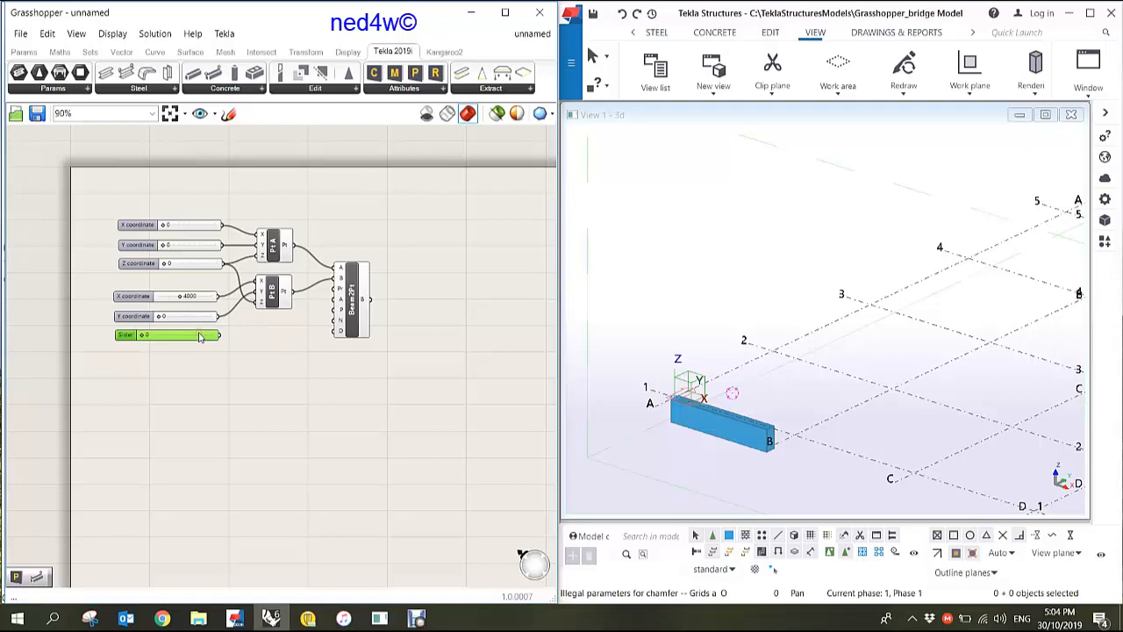
pyautogui.press('Delete')
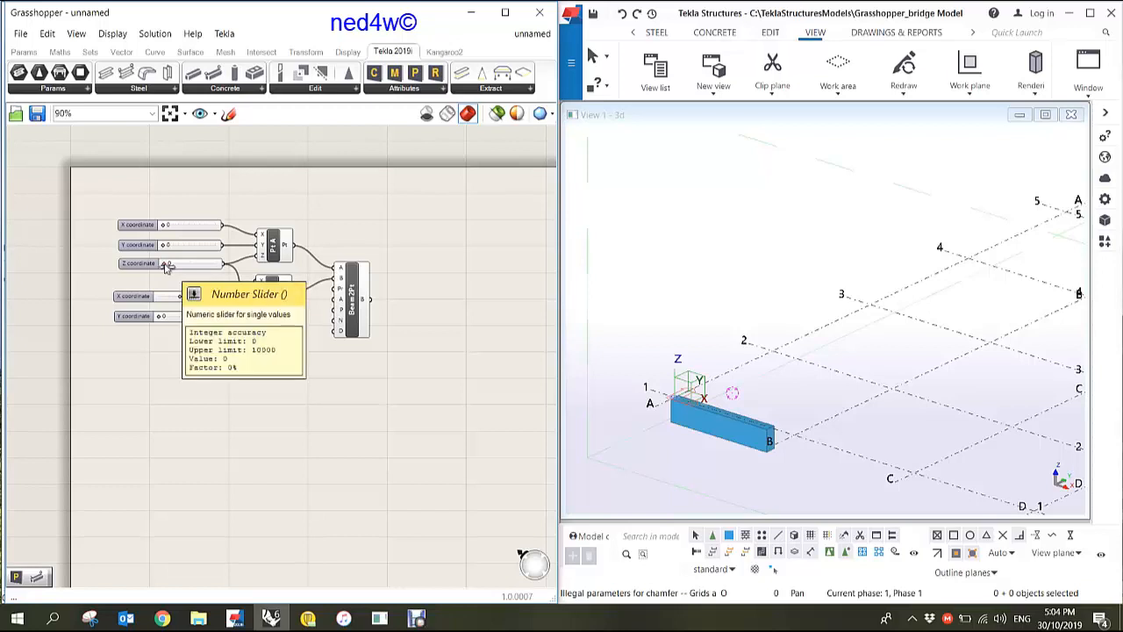
pyautogui.moveTo(167, 267)
pyautogui.mouseDown()
pyautogui.moveTo(187, 267)
pyautogui.moveTo(145, 267)
pyautogui.mouseUp()
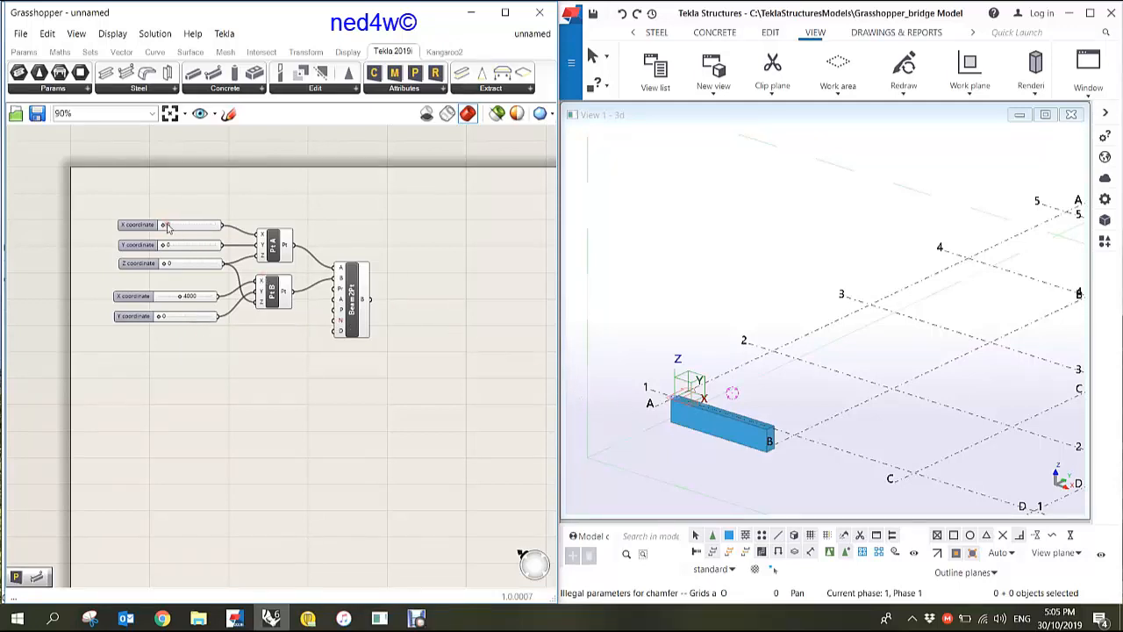
# Step: Set the X coordinate slider of Pt B to 5000
pyautogui.moveTo(167, 227)
pyautogui.mouseDown()
pyautogui.moveTo(185, 226)
pyautogui.moveTo(165, 227)
pyautogui.mouseUp()
pyautogui.moveTo(179, 298)
pyautogui.mouseDown()
pyautogui.moveTo(248, 301)
pyautogui.moveTo(186, 299)
pyautogui.mouseUp()
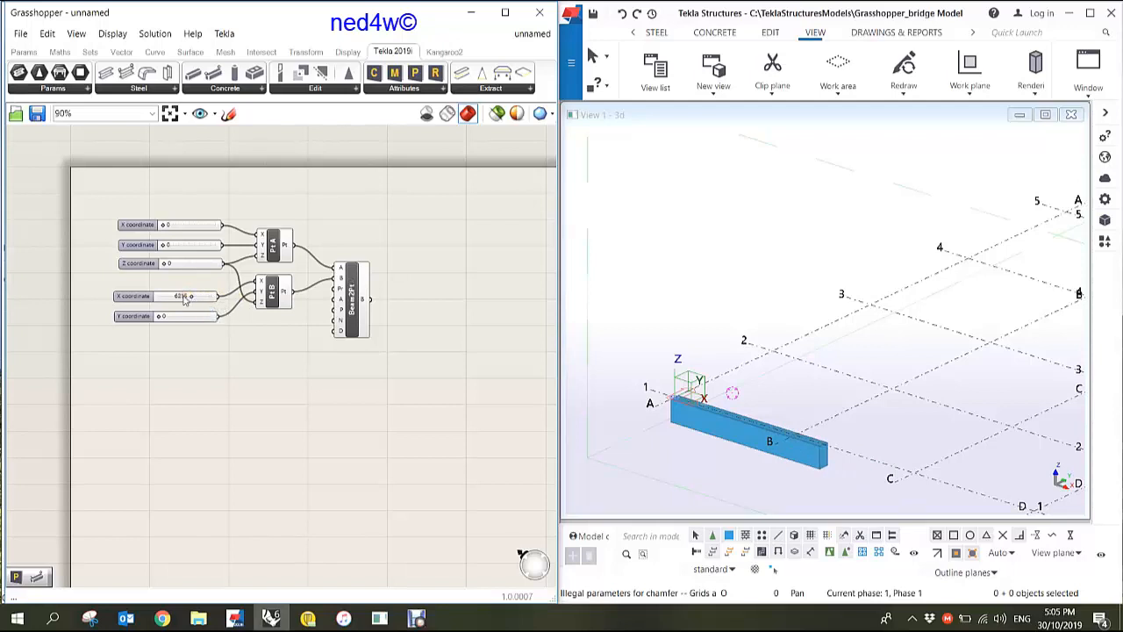
pyautogui.doubleClick(184, 298)
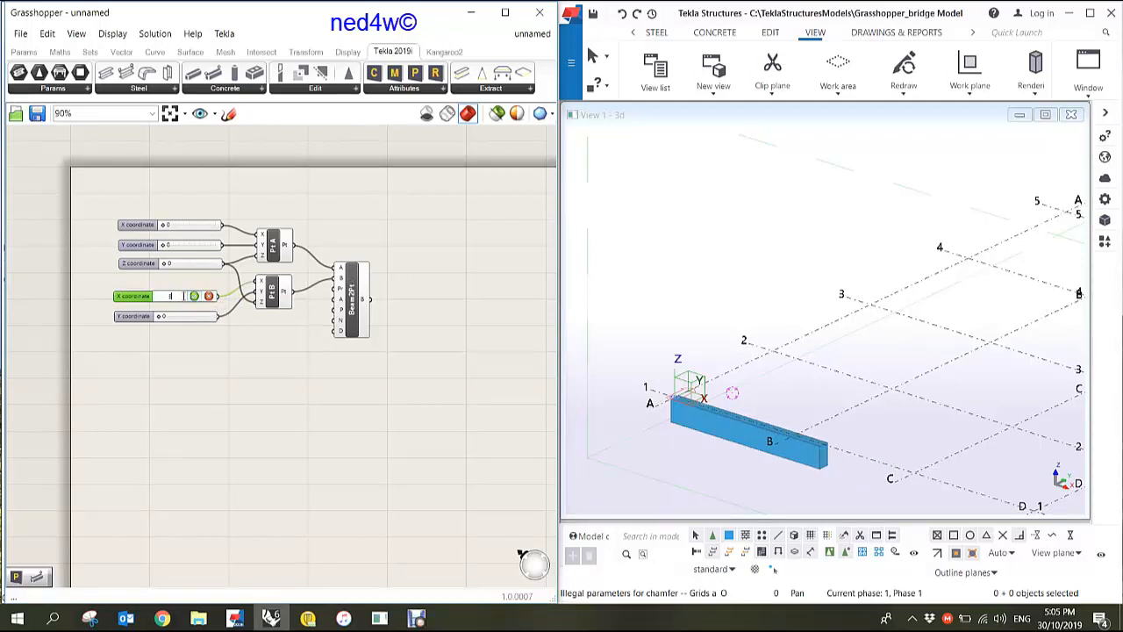
pyautogui.click(194, 296)
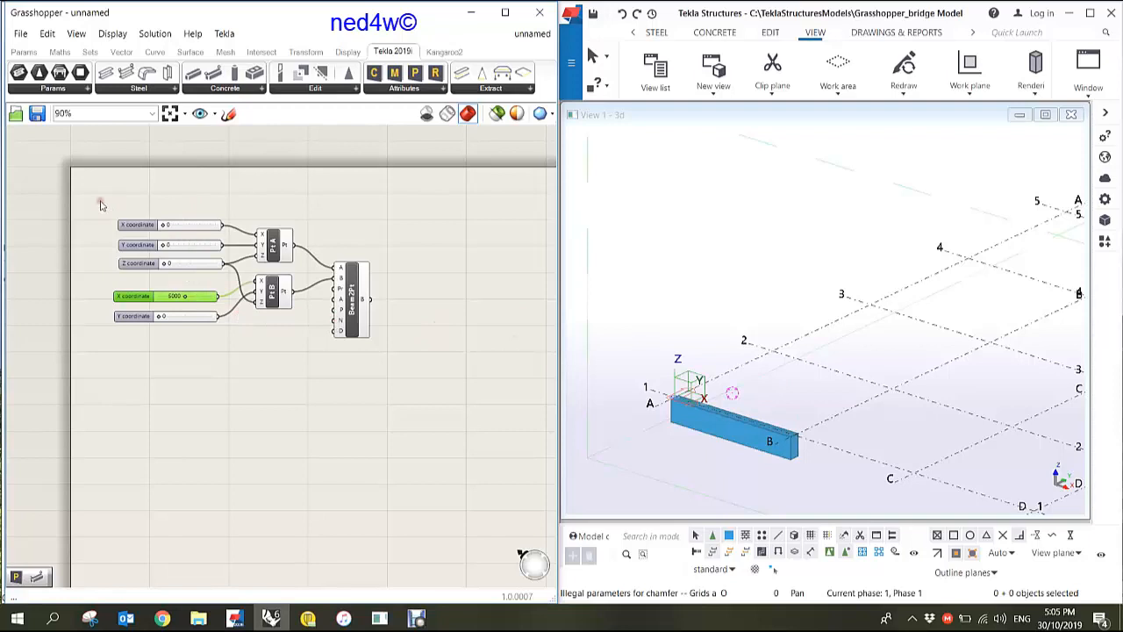
# Step: Align the five coordinate sliders in one column and distribute them evenly in the vertical direction
pyautogui.moveTo(99, 194); pyautogui.dragTo(236, 362)
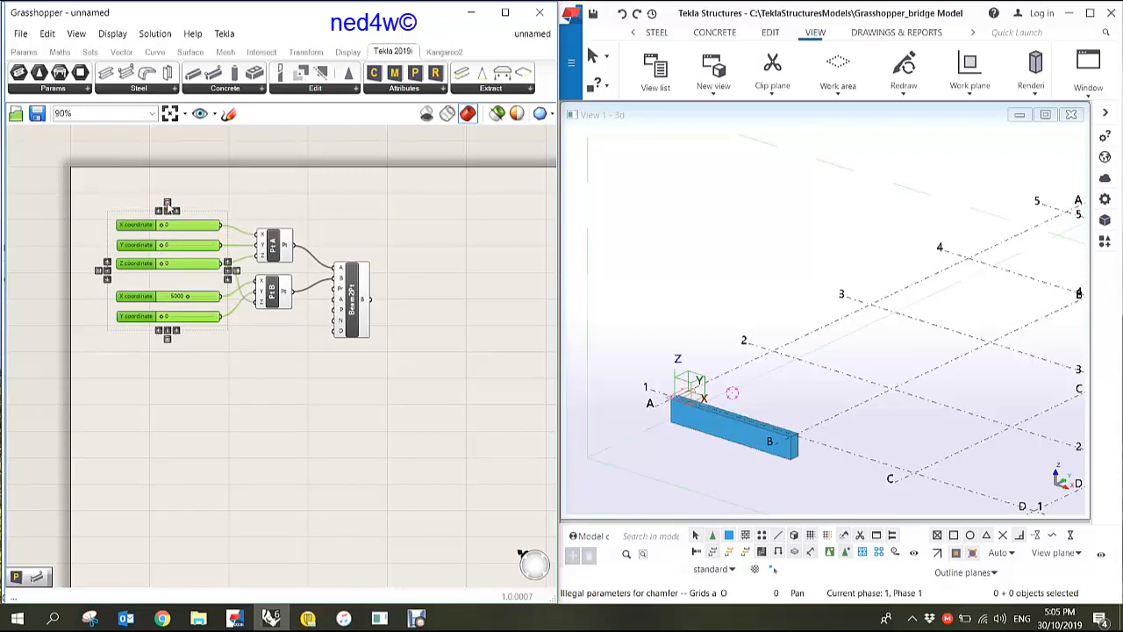
pyautogui.click(168, 210)
pyautogui.click(244, 369)
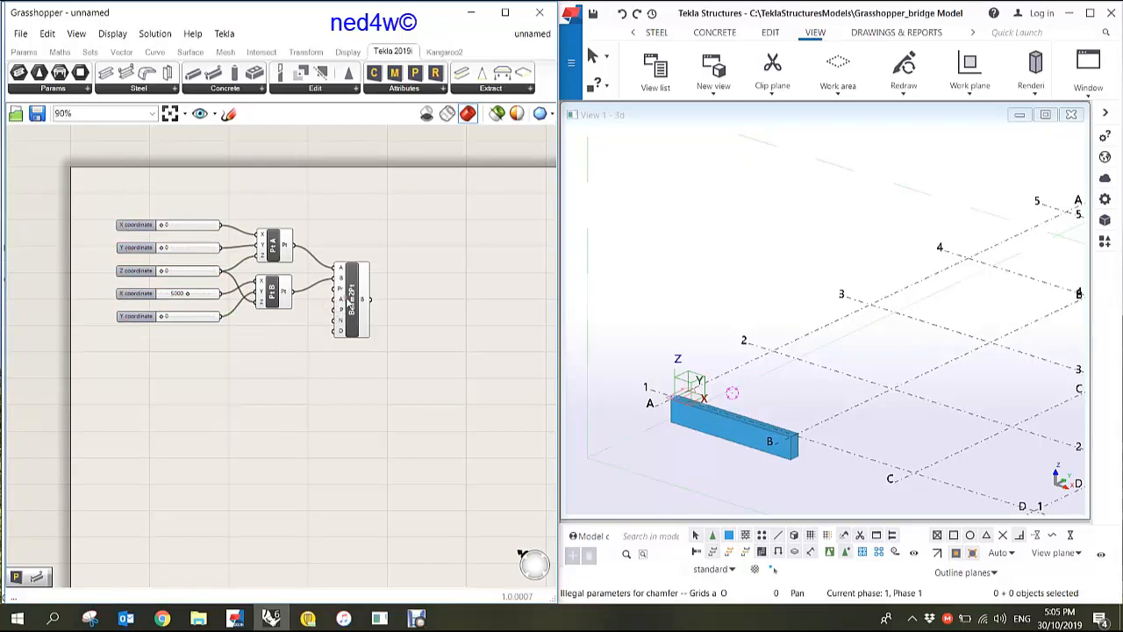
# Step: Add a Profile Catalog component with profile 2800*200 and connect it to the Pr input of the Beam 2Pt component
pyautogui.moveTo(351, 299); pyautogui.dragTo(369, 317)
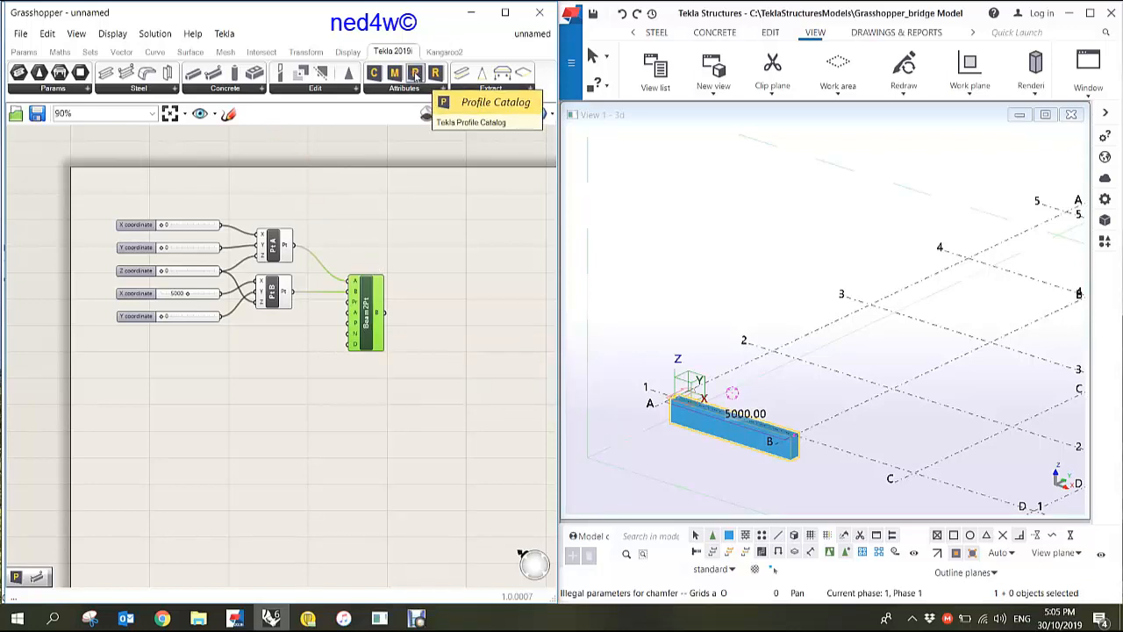
pyautogui.moveTo(415, 75); pyautogui.dragTo(275, 336)
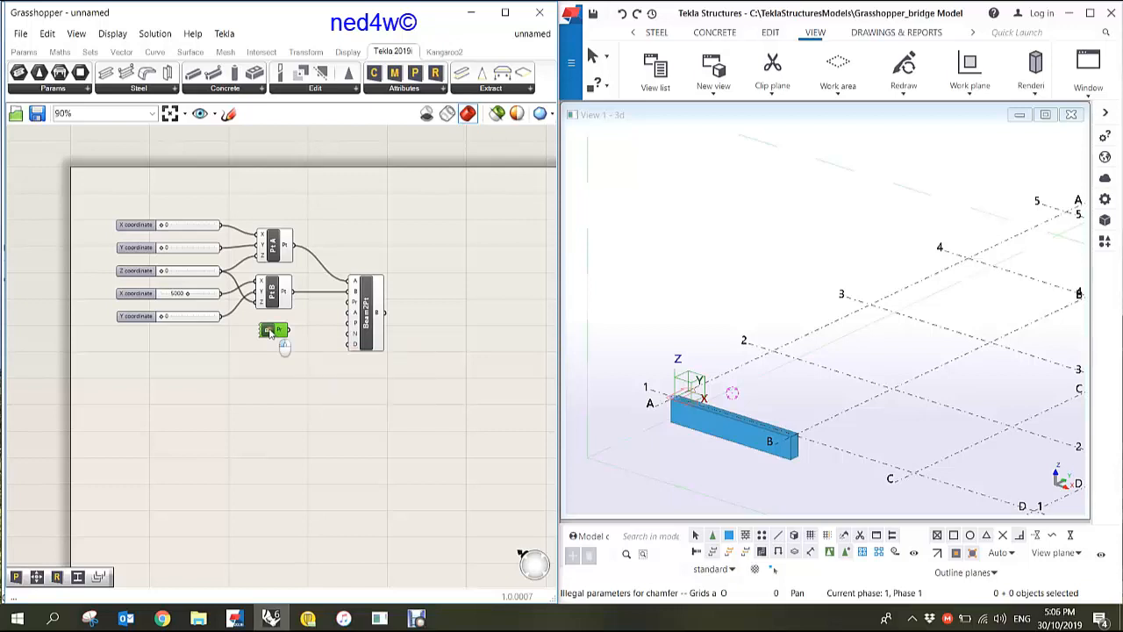
pyautogui.doubleClick(274, 332)
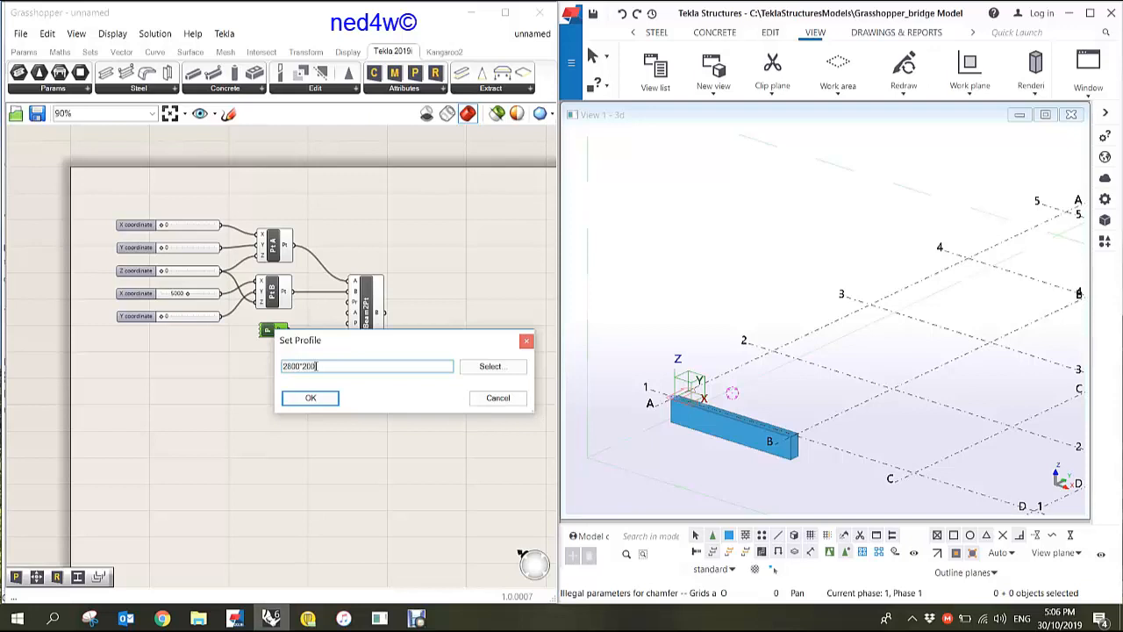
pyautogui.click(316, 399)
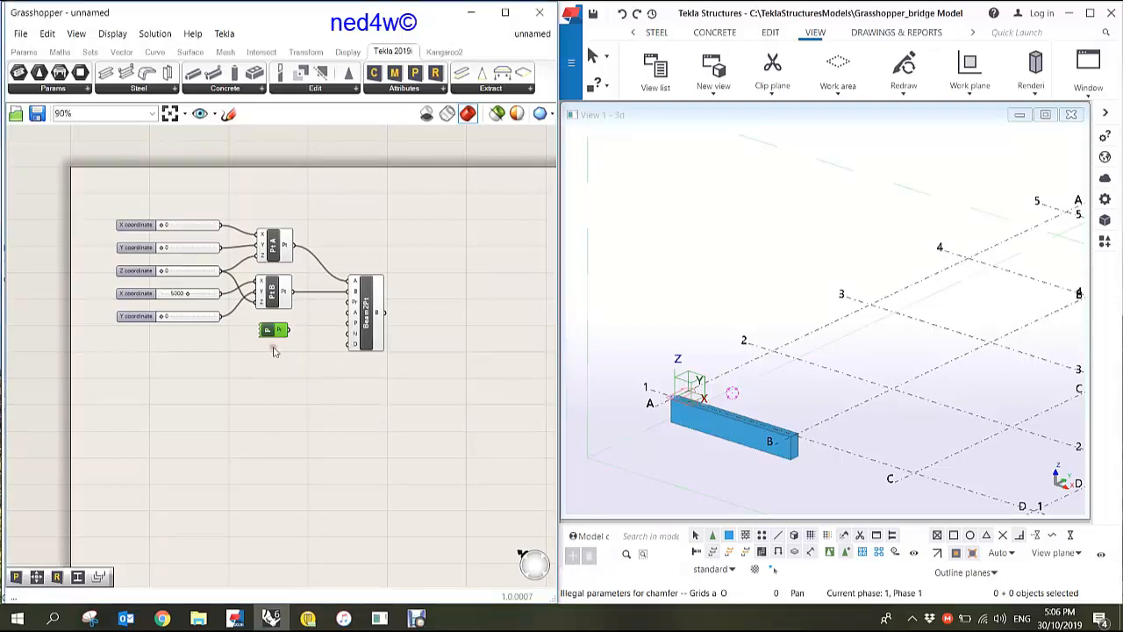
pyautogui.moveTo(289, 330); pyautogui.dragTo(351, 302)
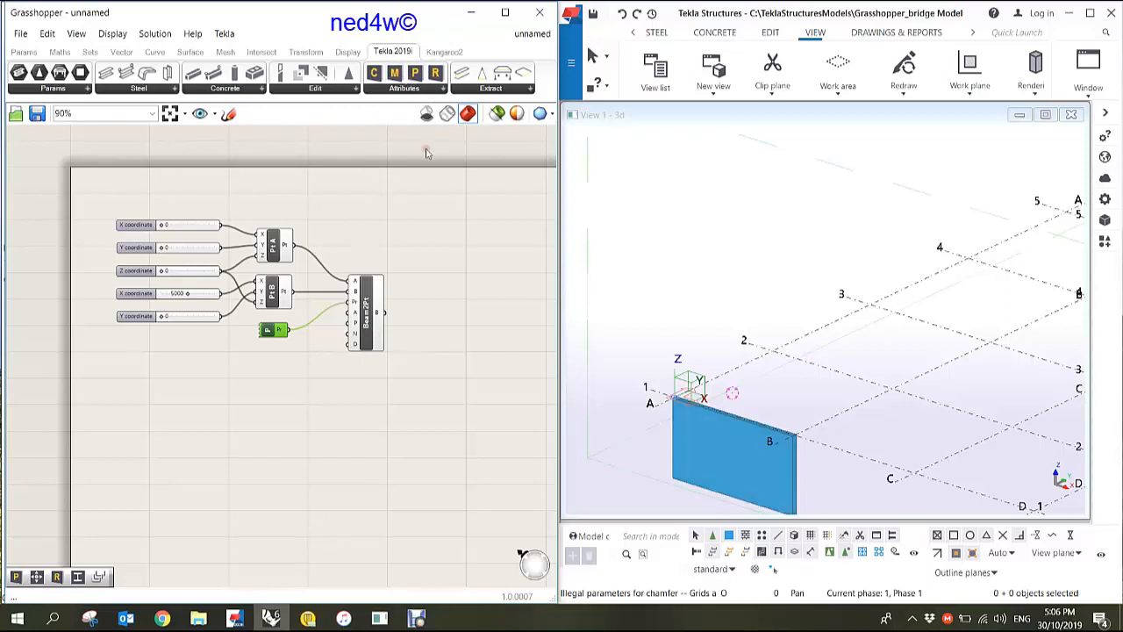
# Step: Add a Position component, connect it to the P input of Beam 2Pt, and choose the upper-left cell of its position grid
pyautogui.click(444, 89)
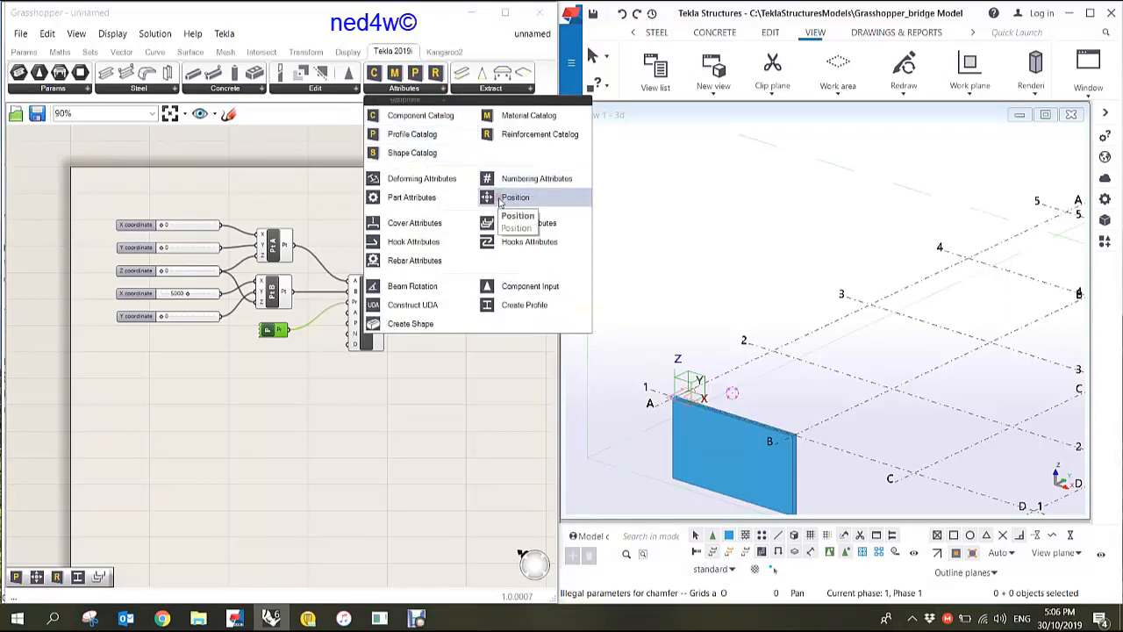
pyautogui.moveTo(502, 202); pyautogui.dragTo(349, 330)
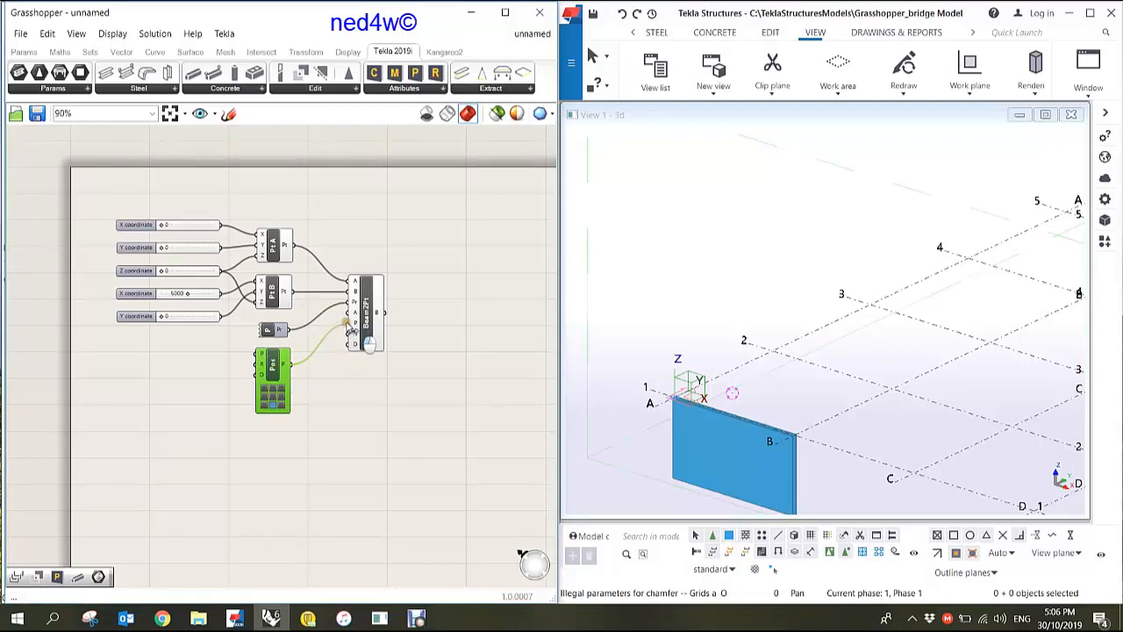
pyautogui.click(274, 394)
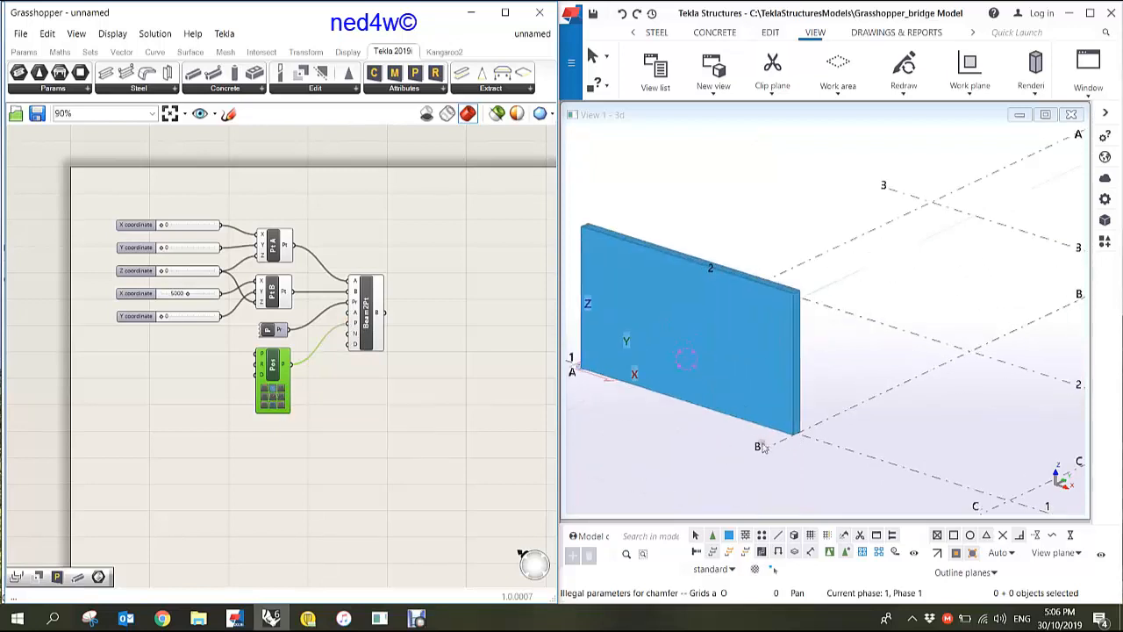
pyautogui.click(266, 392)
pyautogui.click(282, 391)
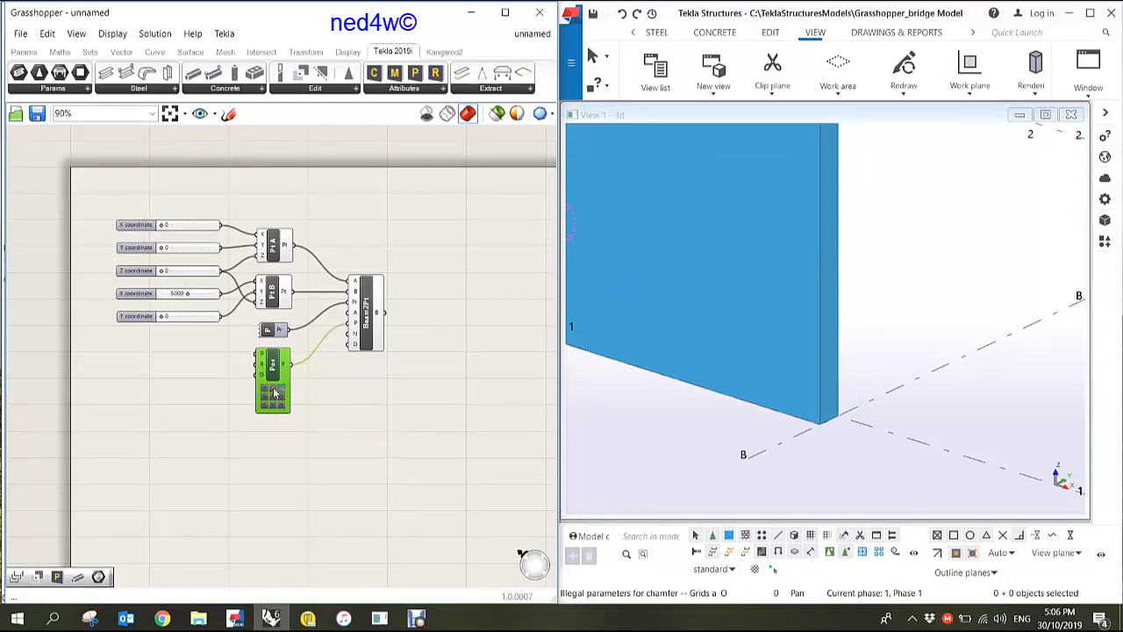
pyautogui.scroll(-5, 715, 337)
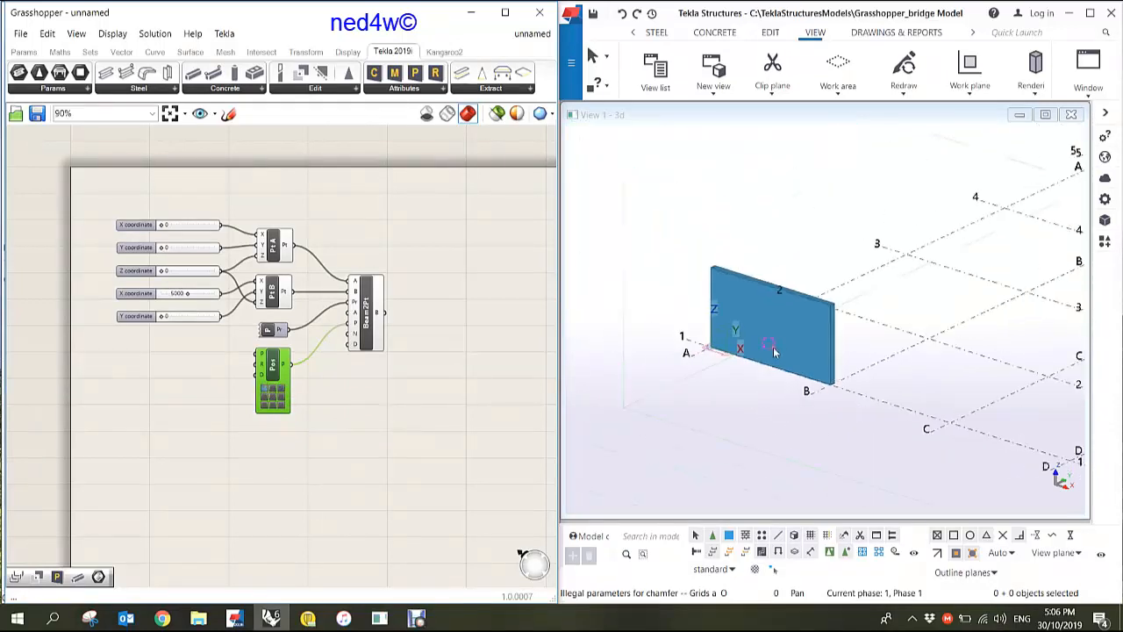
pyautogui.click(742, 276)
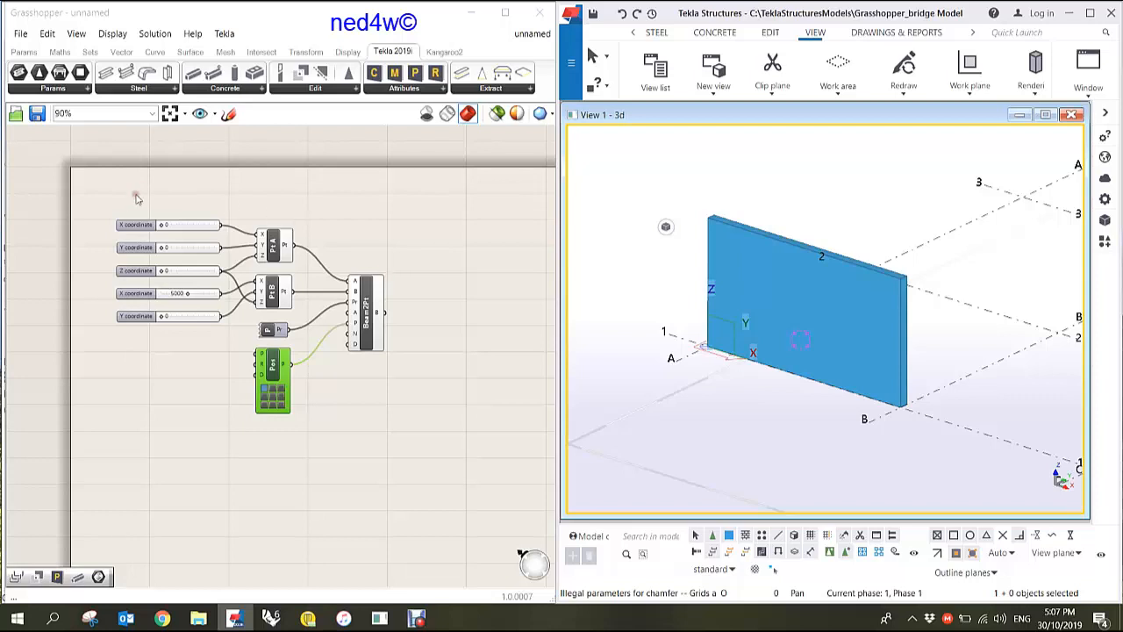
# Step: Duplicate the whole beam definition, including sliders, points, profile and position, and place the copy below the original
pyautogui.moveTo(102, 192); pyautogui.dragTo(427, 451)
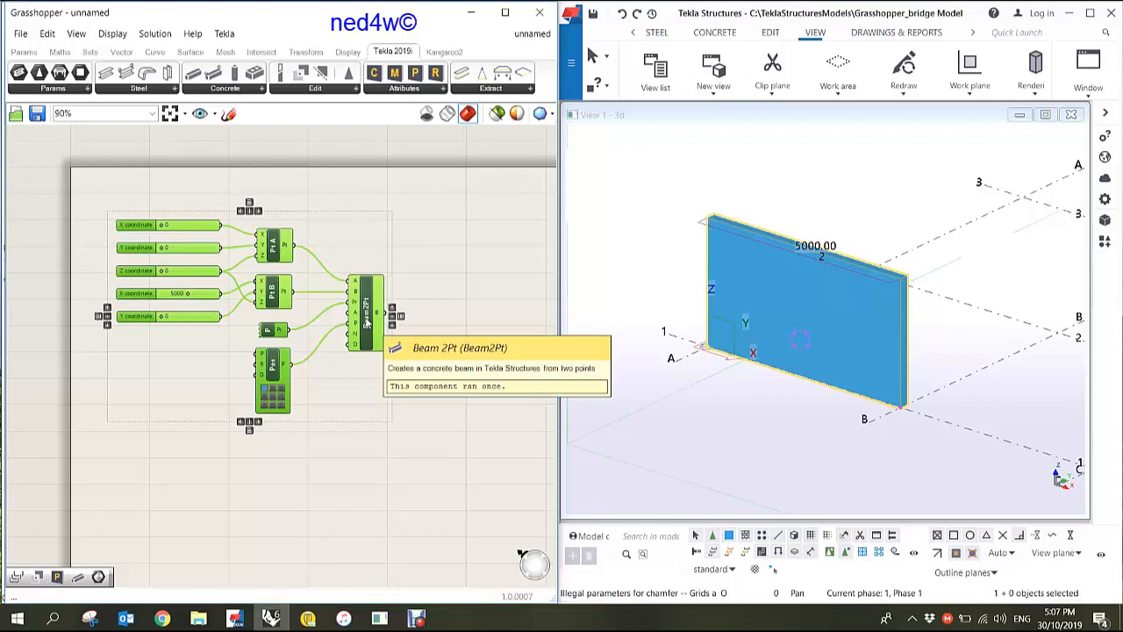
pyautogui.scroll(-2, 367, 323)
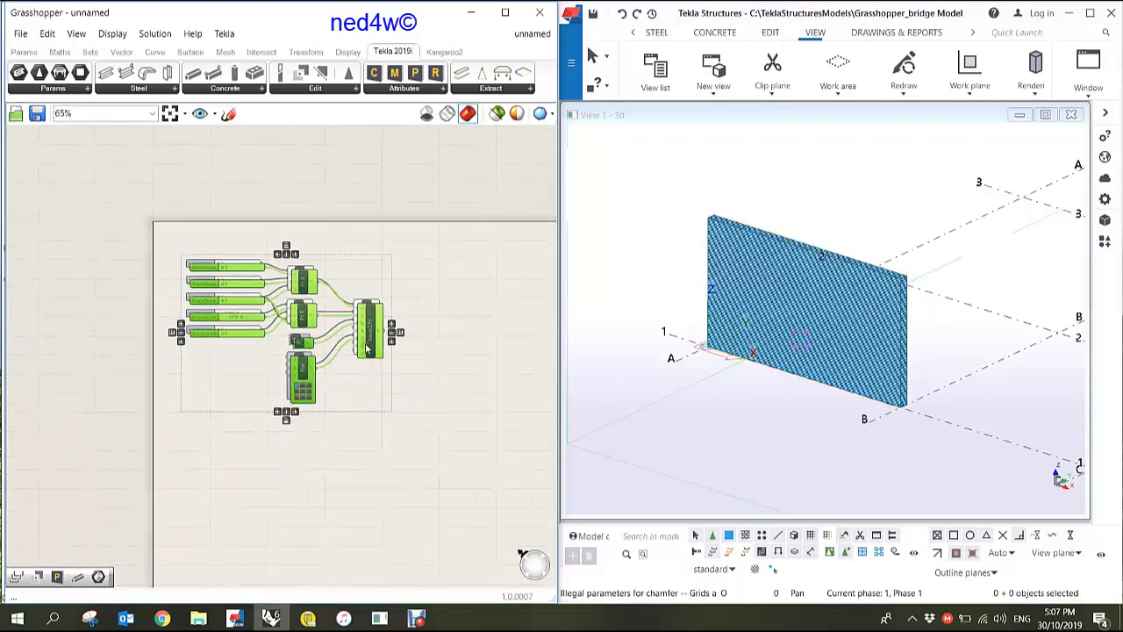
pyautogui.keyDown('alt'); pyautogui.moveTo(367, 325); pyautogui.dragTo(360, 496); pyautogui.keyUp('alt')
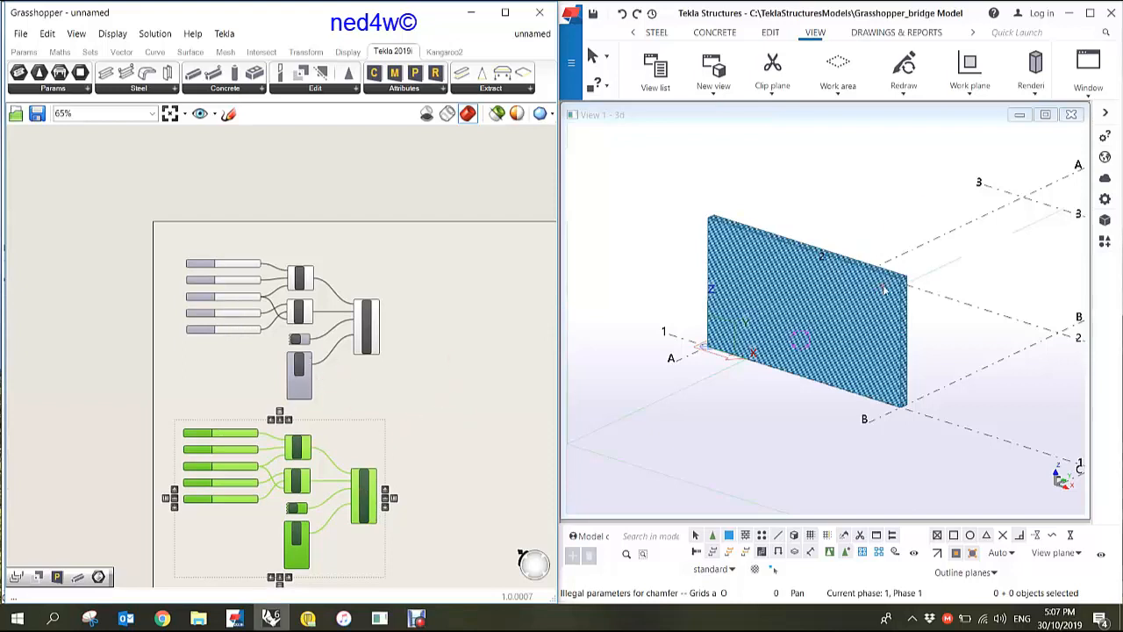
pyautogui.click(447, 394)
# Step: Try the Z coordinate slider of the copied definition at 500
pyautogui.scroll(5, 273, 503)
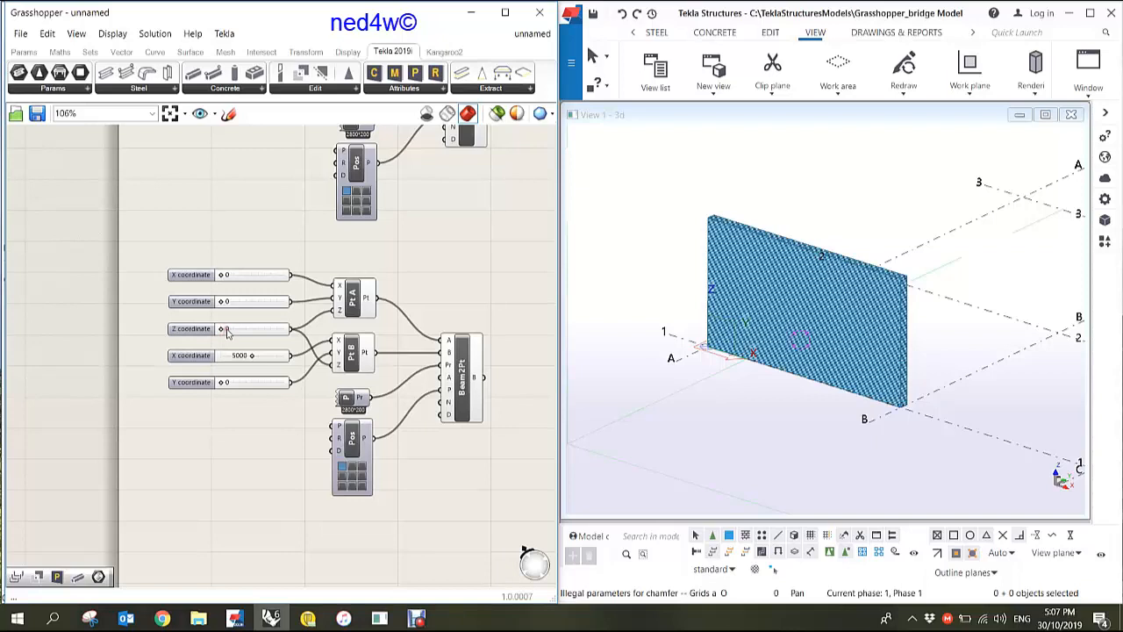
pyautogui.moveTo(226, 330); pyautogui.dragTo(226, 325)
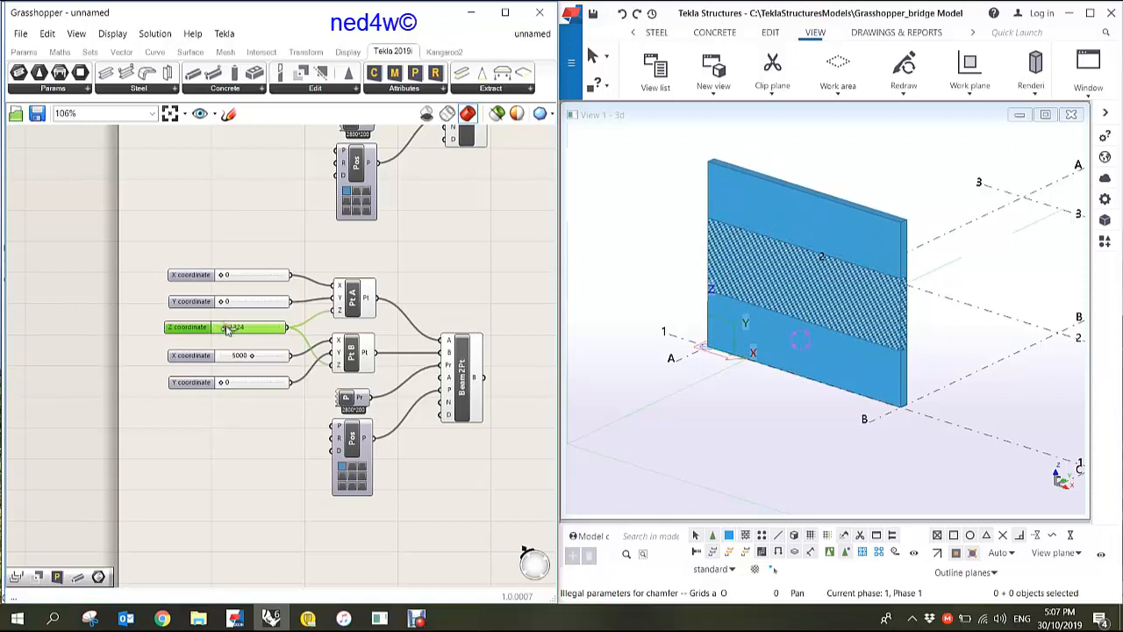
pyautogui.doubleClick(227, 327)
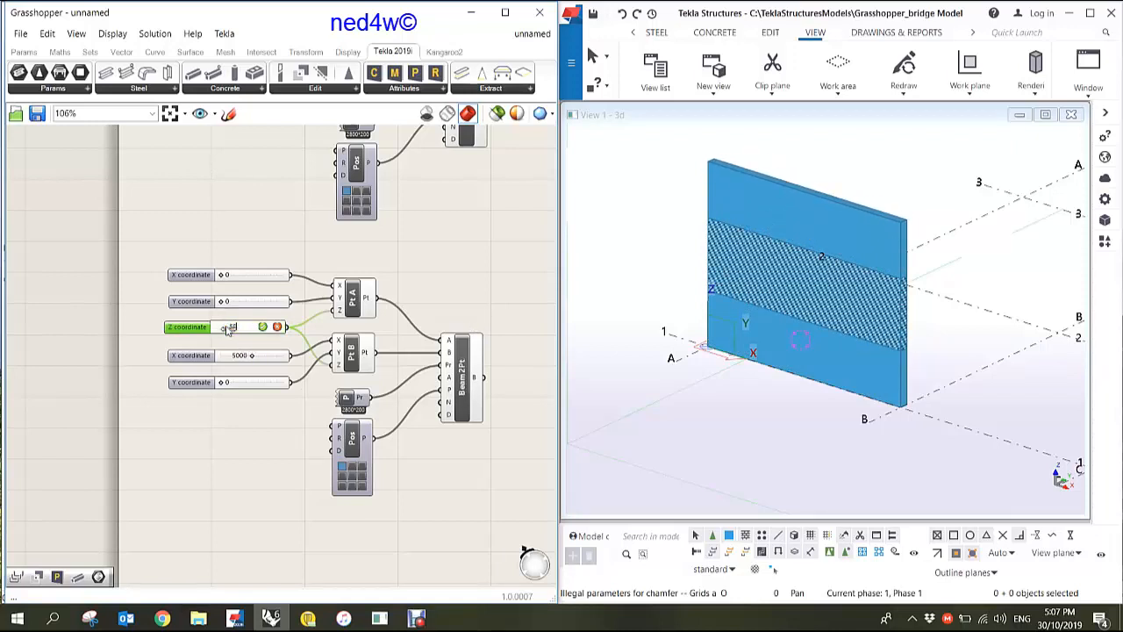
pyautogui.write('500')
pyautogui.press('Return')
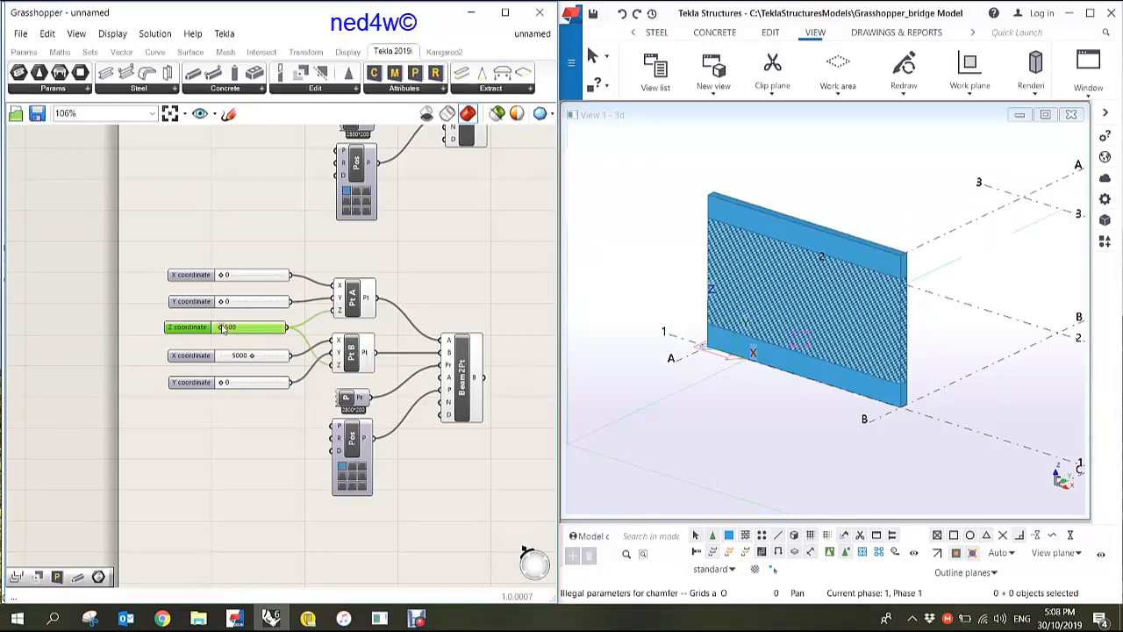
# Step: Set the Z coordinate slider of the copied definition to 1000
pyautogui.doubleClick(224, 327)
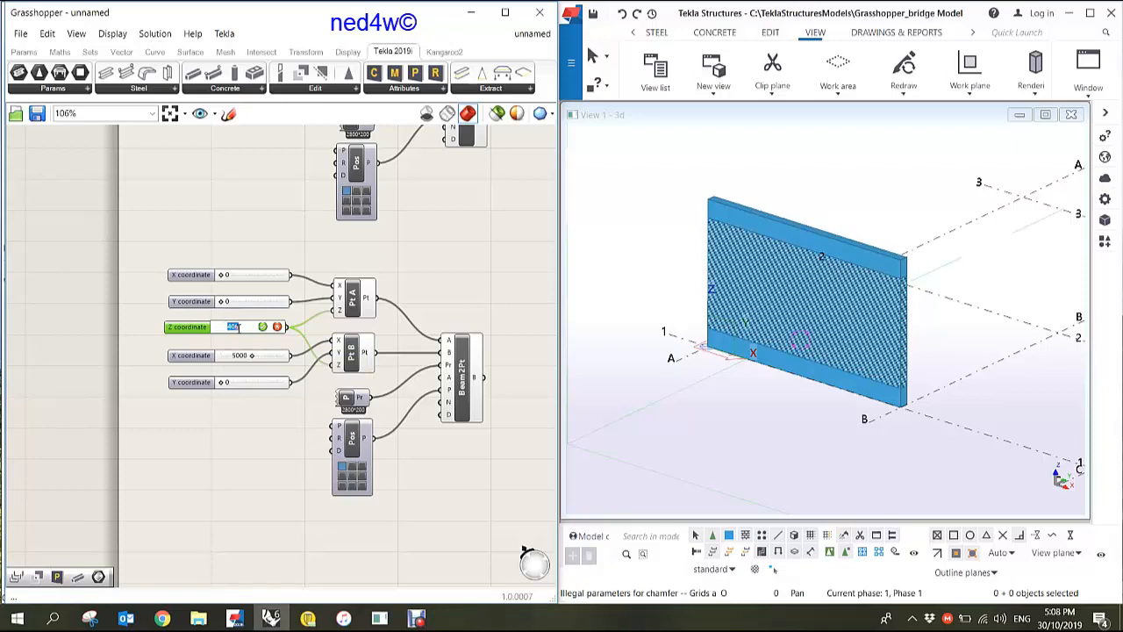
pyautogui.write('1000')
pyautogui.press('Return')
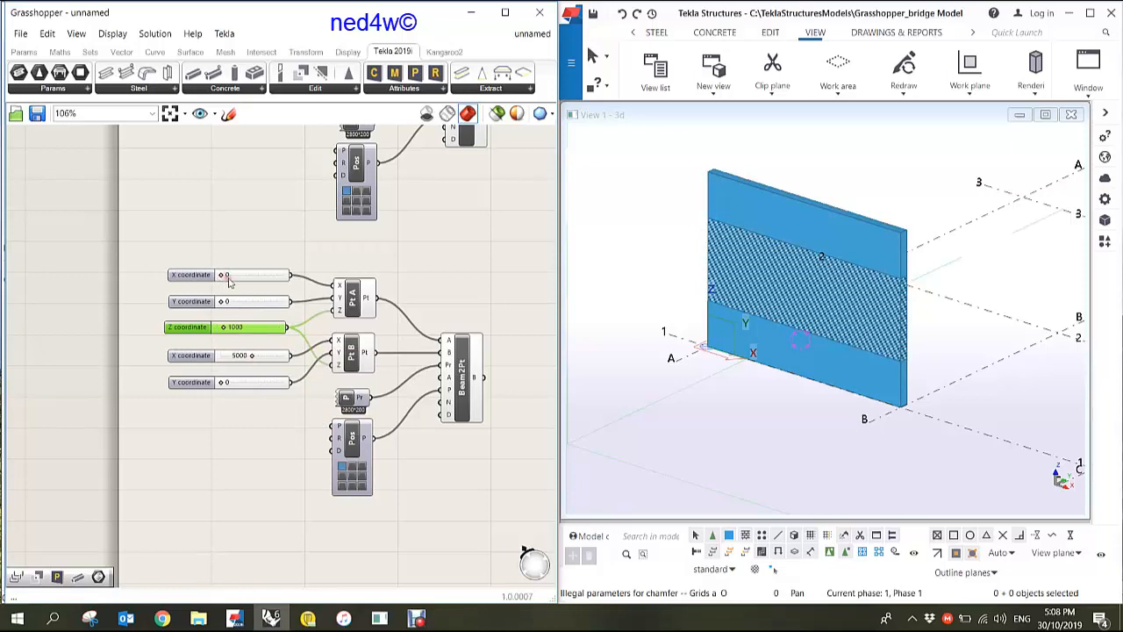
# Step: Adjust the copied definition's X coordinate sliders to 941 for Pt A and 4341 for Pt B
pyautogui.moveTo(224, 277); pyautogui.dragTo(226, 277)
pyautogui.moveTo(232, 277); pyautogui.dragTo(229, 277)
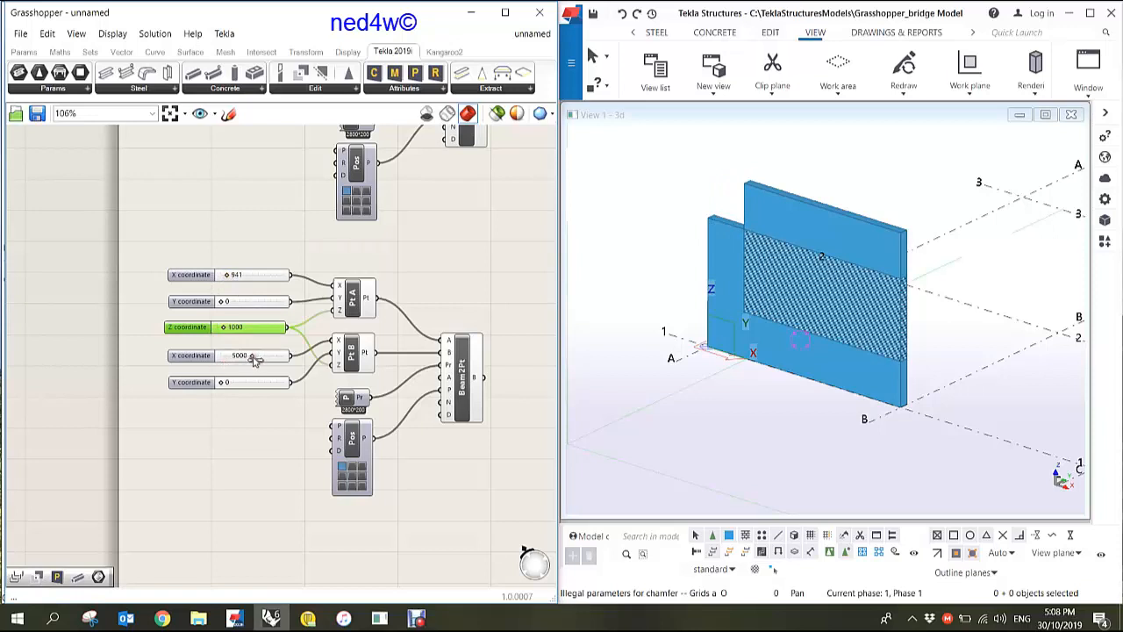
pyautogui.moveTo(254, 359); pyautogui.dragTo(250, 357)
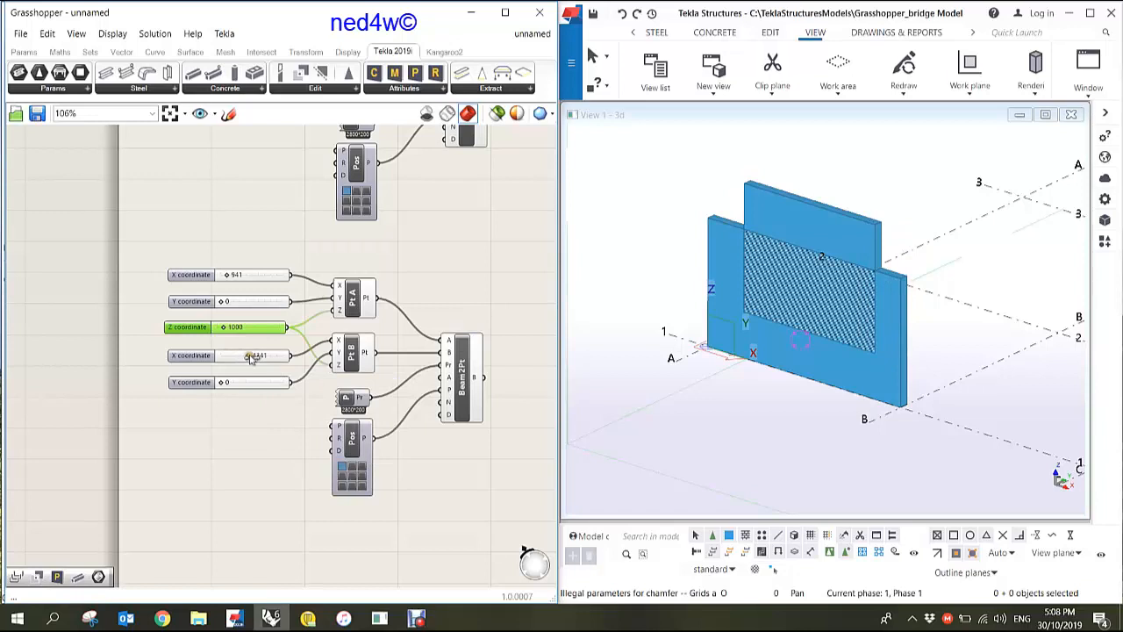
# Step: Set the copied beam's profile to 1400*200 and nudge its profile component slightly upward
pyautogui.click(350, 400)
pyautogui.doubleClick(350, 400)
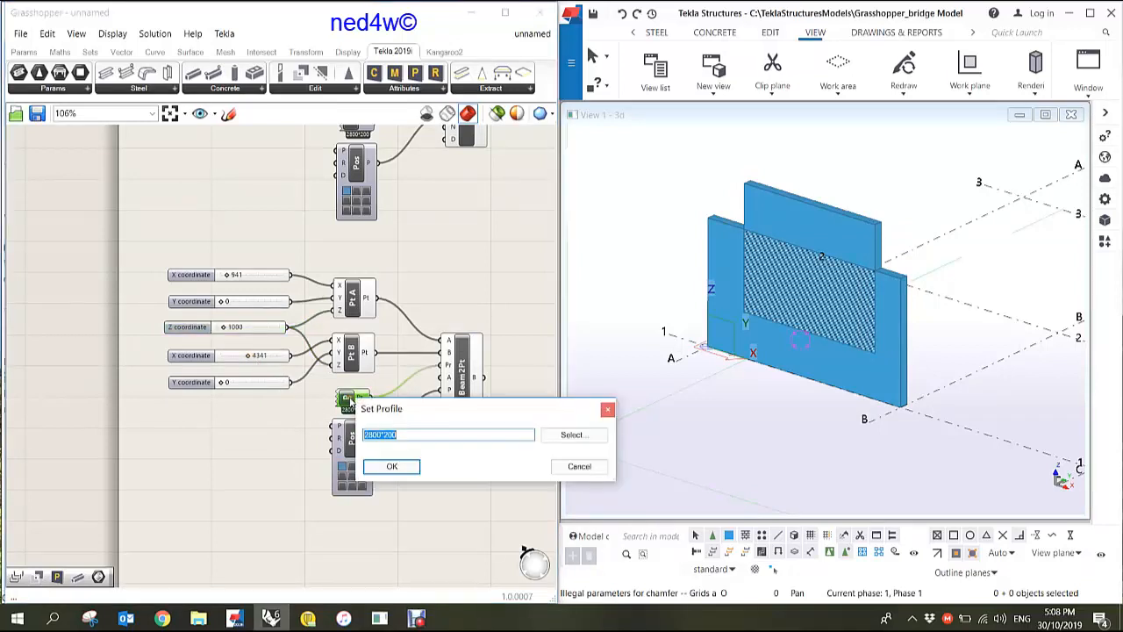
pyautogui.click(366, 434)
pyautogui.moveTo(370, 436); pyautogui.dragTo(373, 437)
pyautogui.write('14')
pyautogui.press('Return')
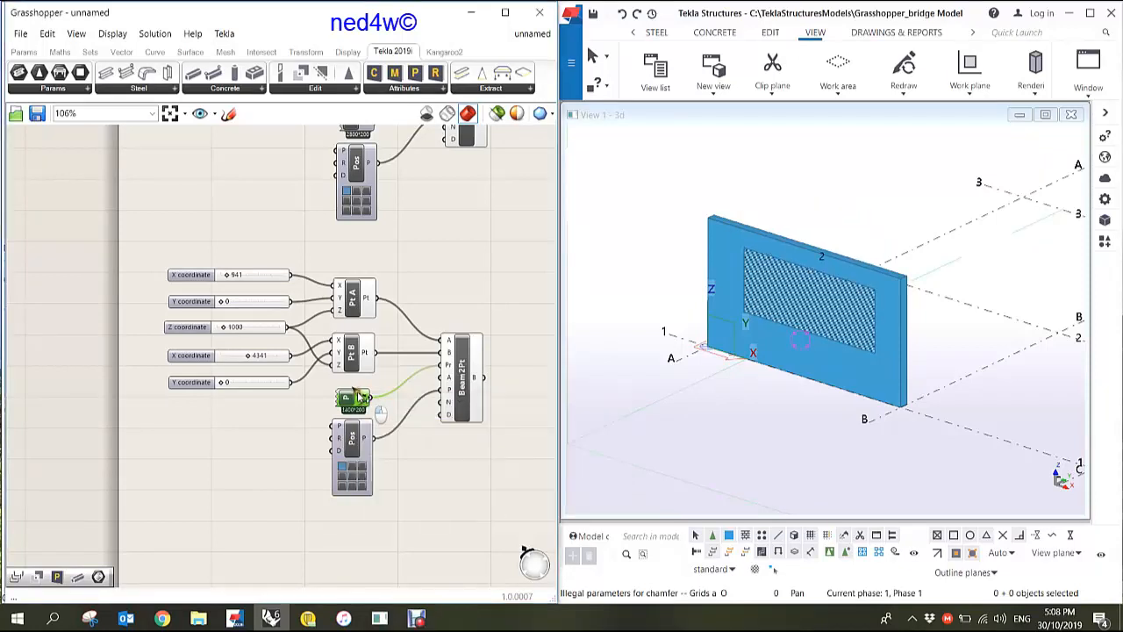
pyautogui.moveTo(354, 404); pyautogui.dragTo(354, 400)
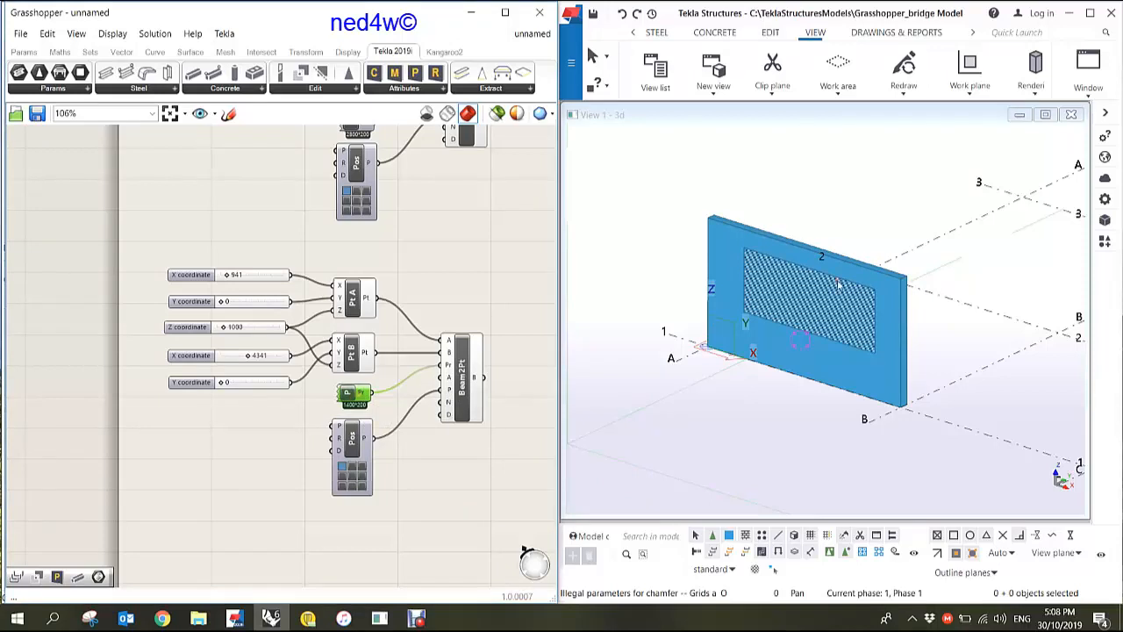
pyautogui.scroll(3, 839, 286)
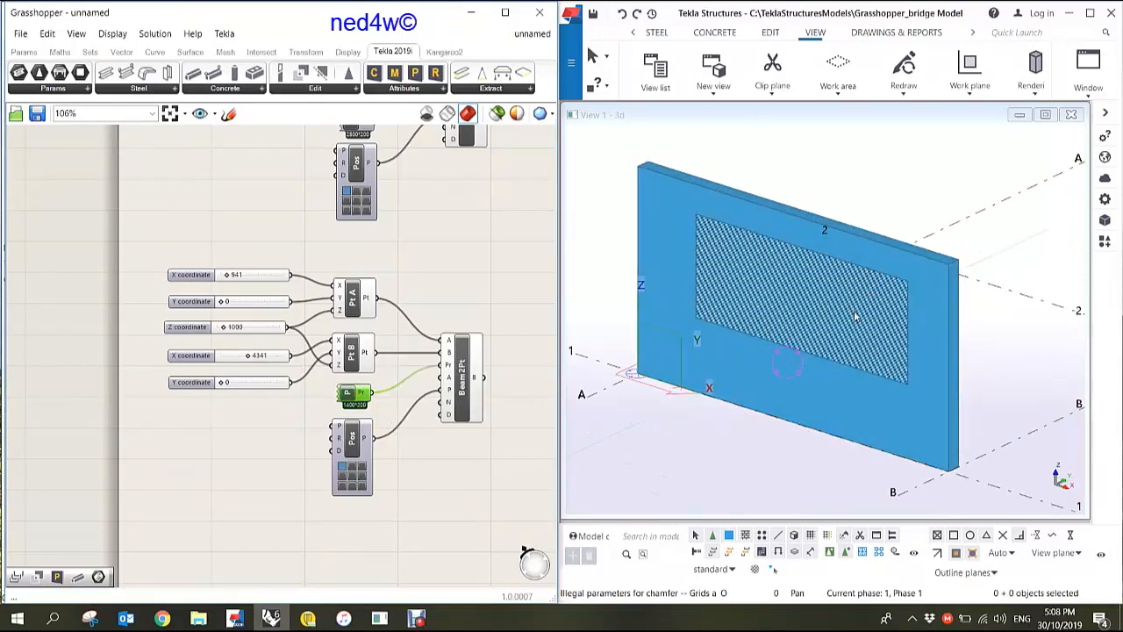
pyautogui.scroll(-3, 856, 318)
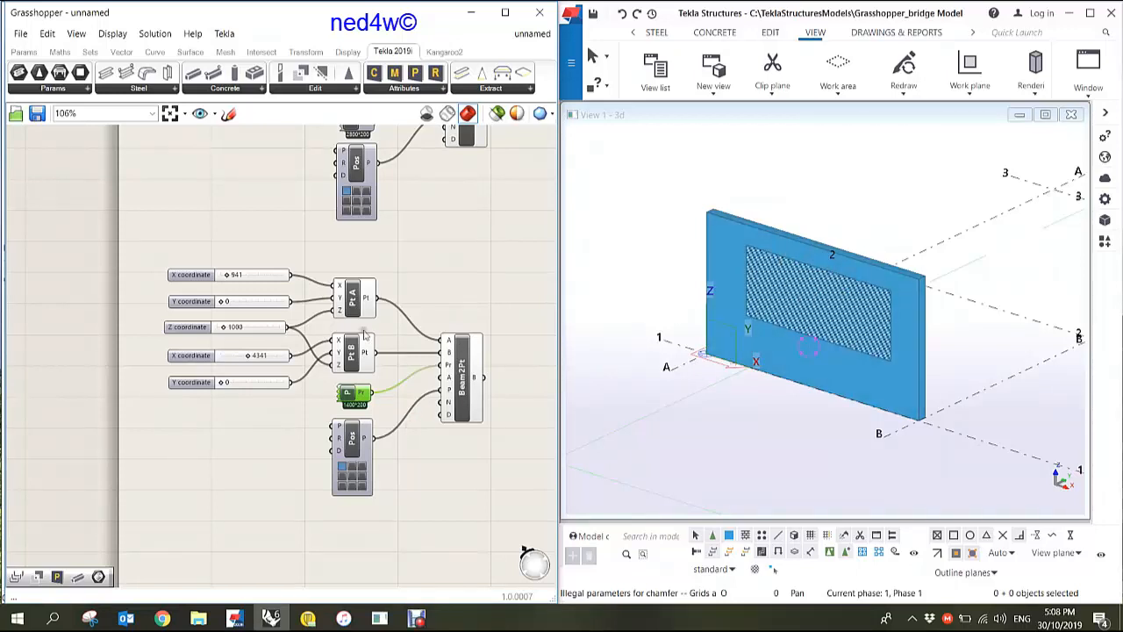
# Step: Add a Part Cut component to the canvas beside the two beam definitions
pyautogui.scroll(-2, 370, 331)
pyautogui.scroll(-1, 369, 331)
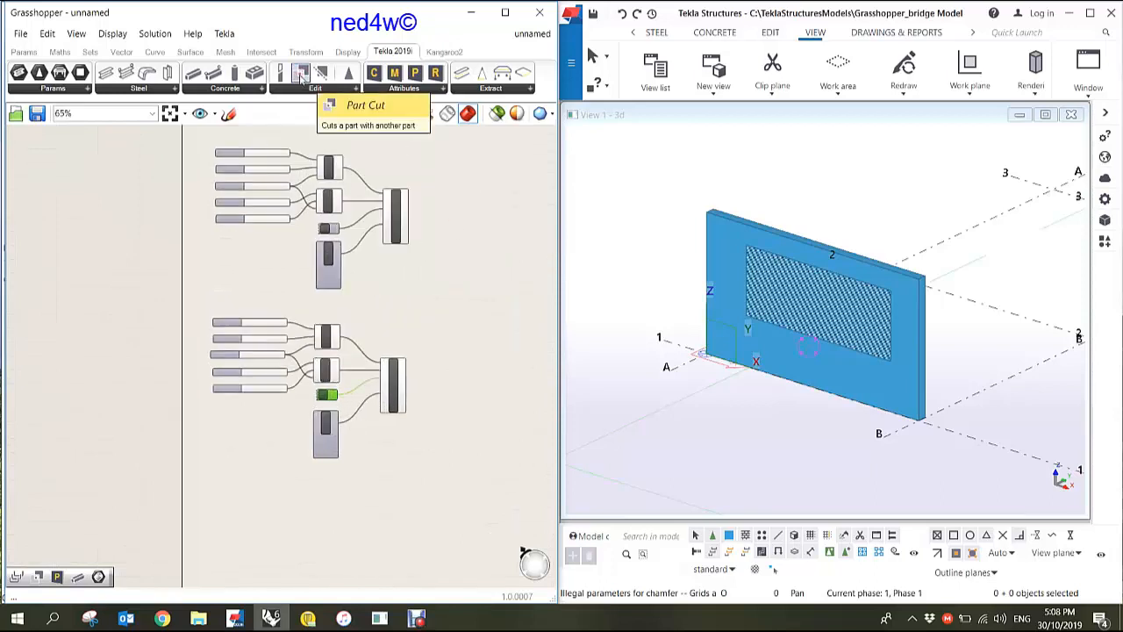
pyautogui.moveTo(301, 76); pyautogui.dragTo(455, 303)
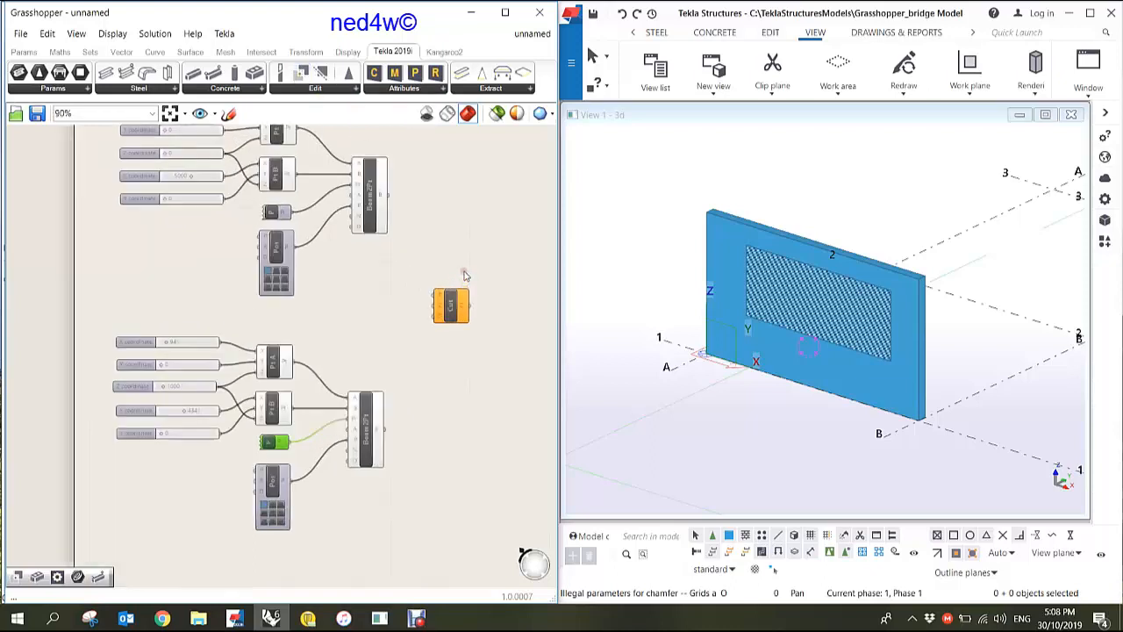
pyautogui.scroll(3, 457, 305)
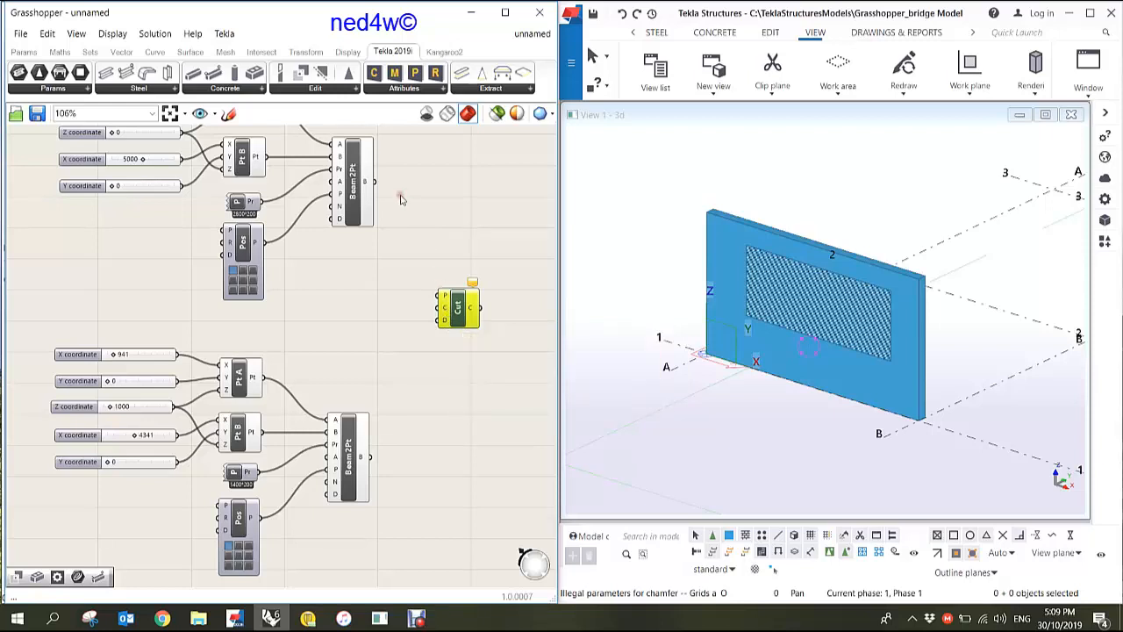
# Step: Connect the original beam to the Cut component's P input, the copied beam to C, and the 1400*200 profile to D
pyautogui.moveTo(375, 183); pyautogui.dragTo(432, 300)
pyautogui.moveTo(371, 460); pyautogui.dragTo(437, 314)
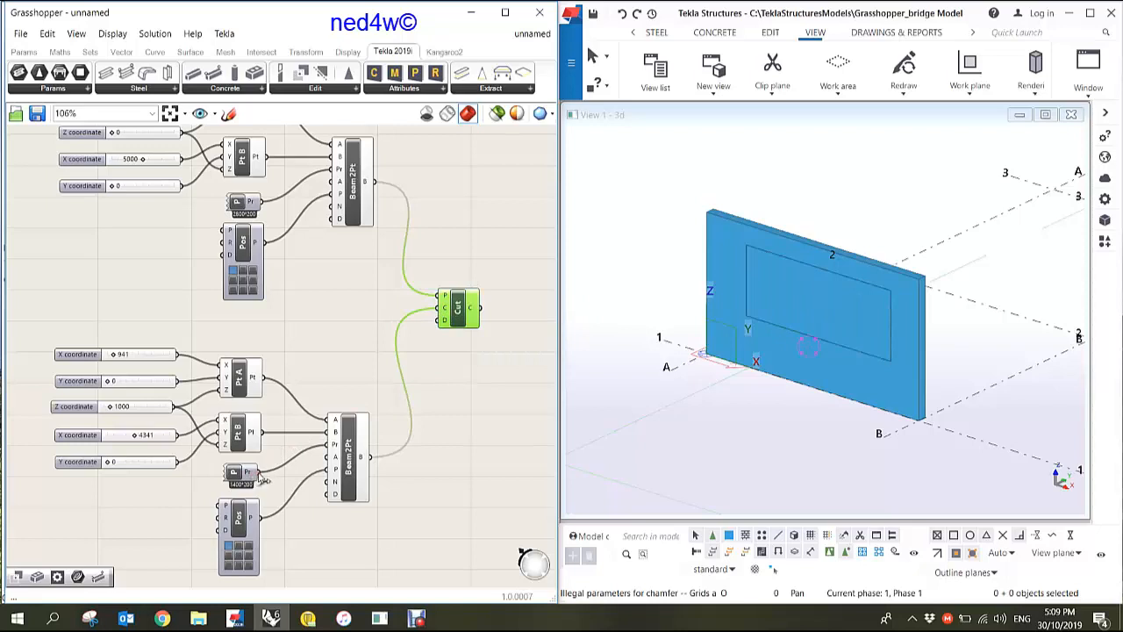
pyautogui.moveTo(264, 478); pyautogui.dragTo(436, 323)
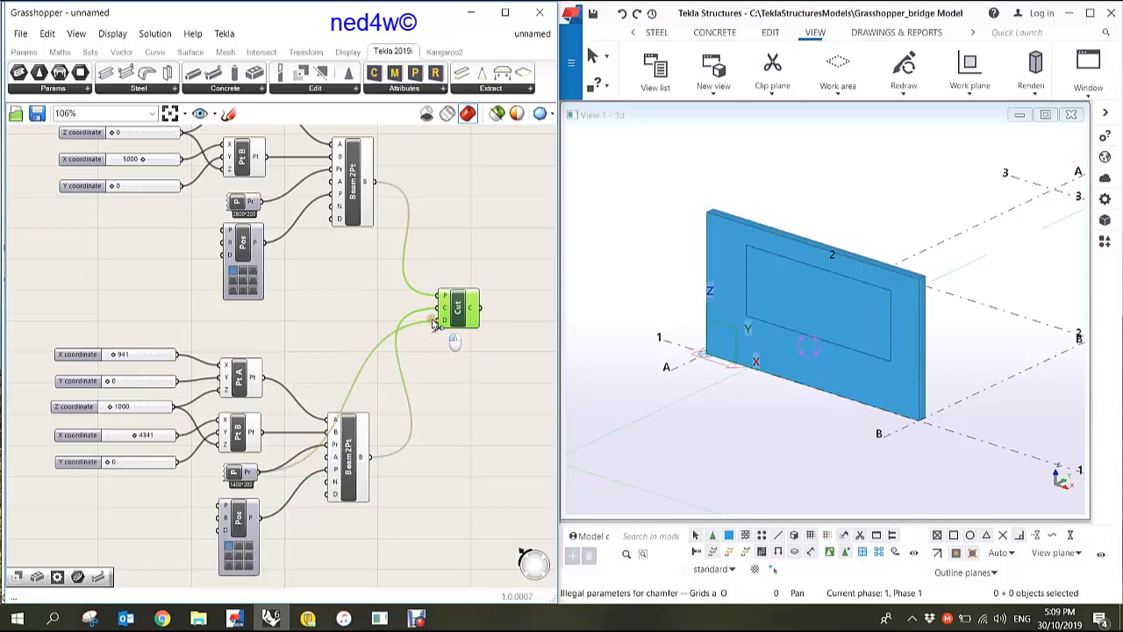
# Step: Examine the rectangular opening in the Tekla wall and the wiring of the Cut component
pyautogui.scroll(4, 809, 356)
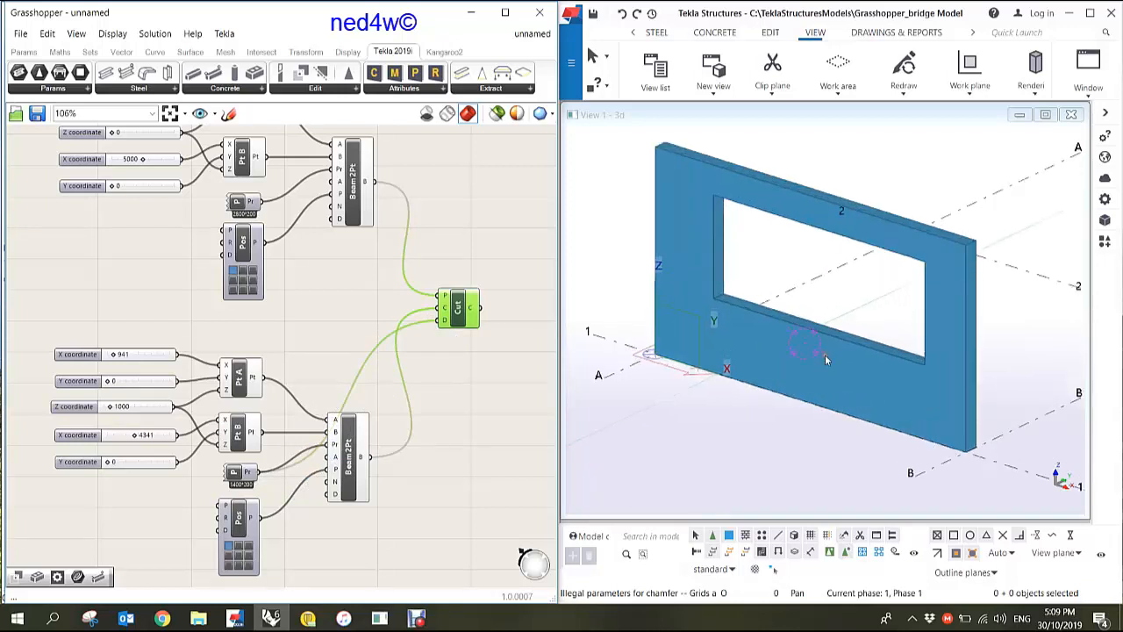
pyautogui.scroll(1, 826, 356)
pyautogui.scroll(-3, 826, 372)
pyautogui.scroll(2, 819, 335)
pyautogui.scroll(-1, 821, 330)
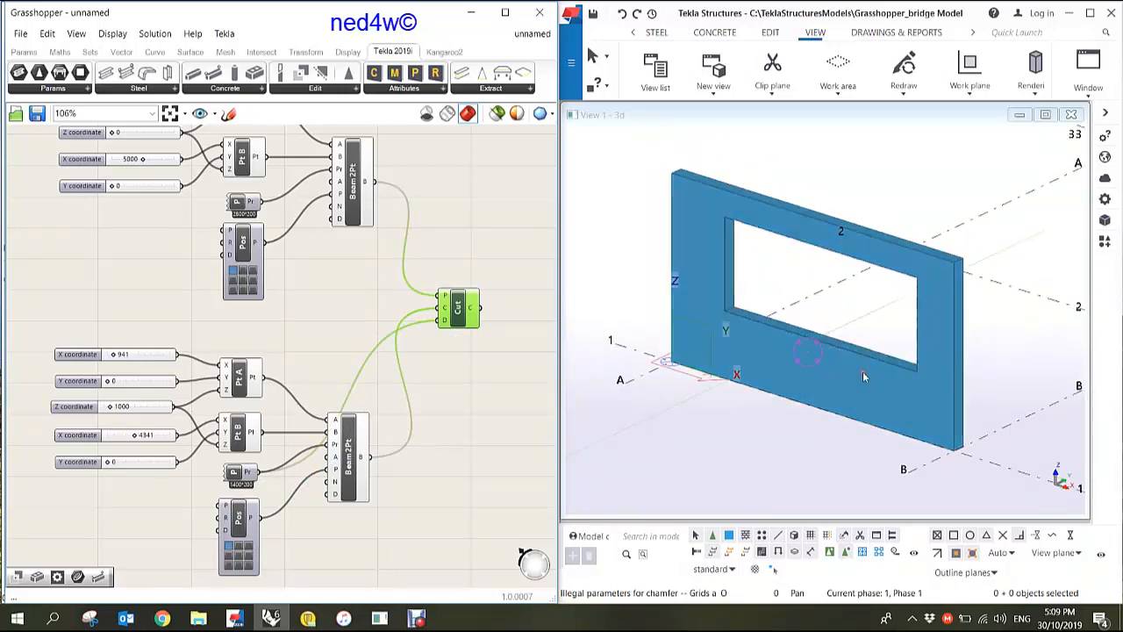
pyautogui.moveTo(830, 350); pyautogui.dragTo(842, 368, button='middle')
pyautogui.scroll(1, 842, 369)
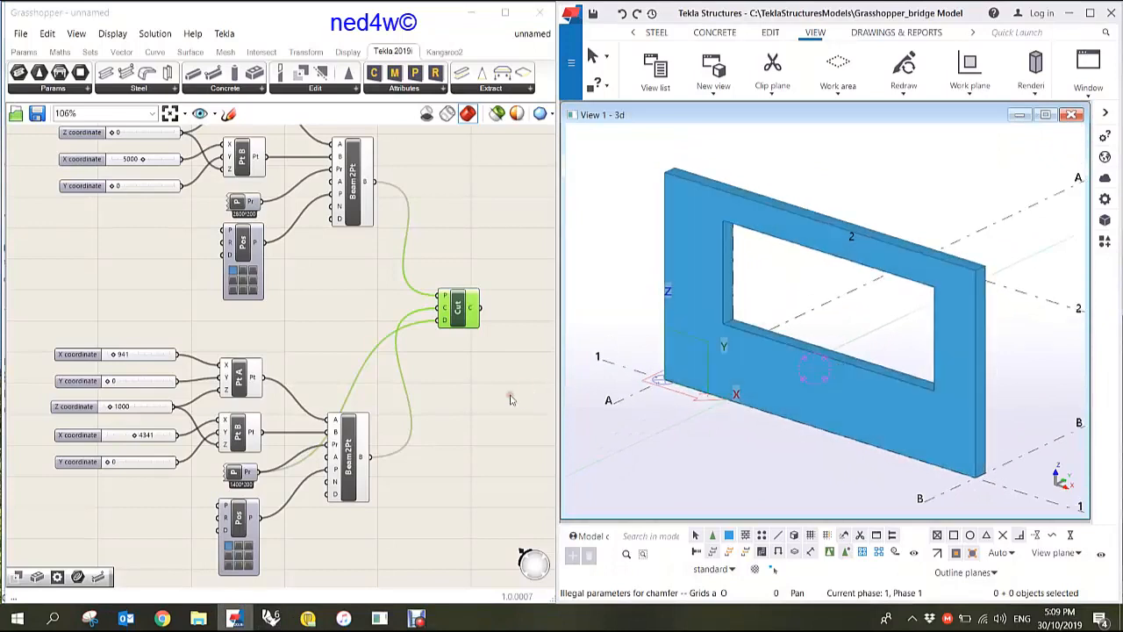
pyautogui.scroll(-2, 510, 399)
pyautogui.scroll(1, 471, 389)
pyautogui.middleClick(413, 355)
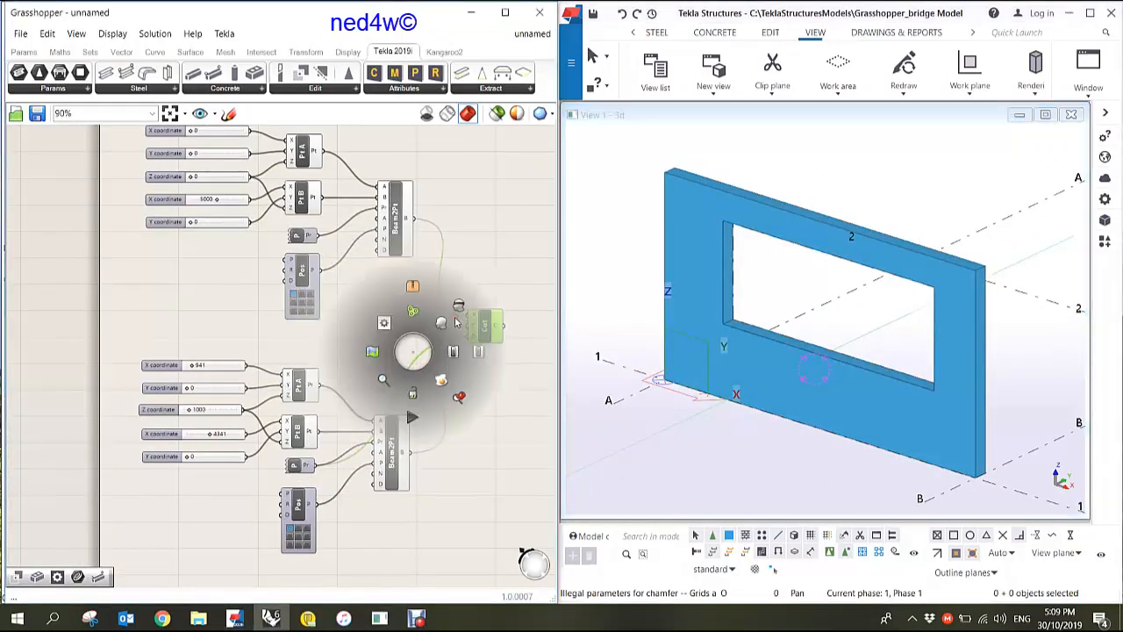
pyautogui.scroll(1, 502, 249)
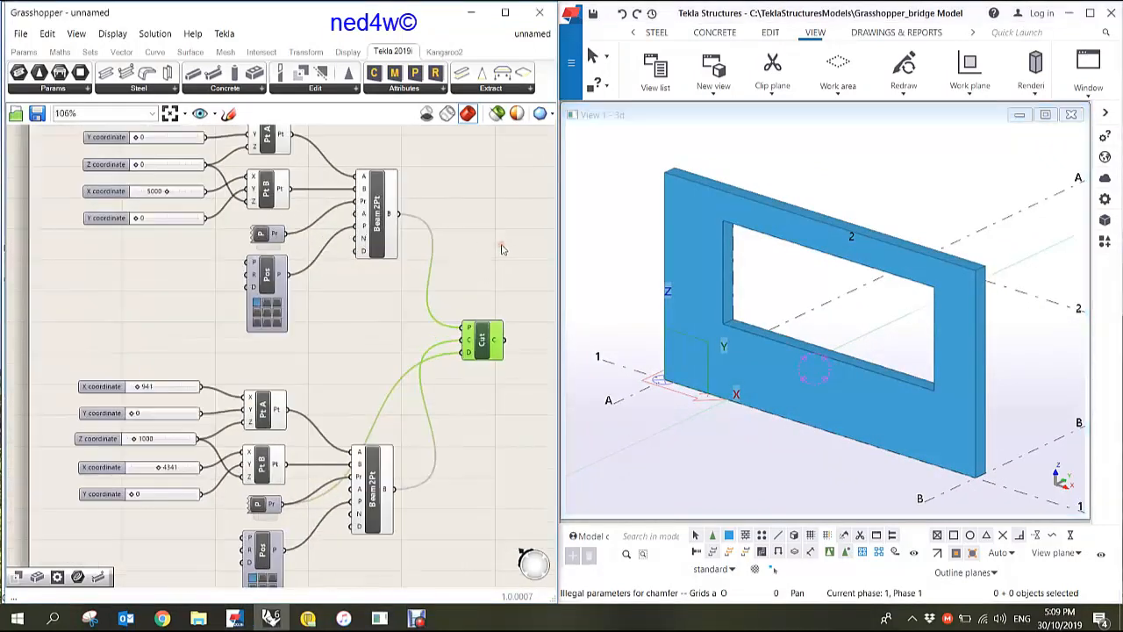
pyautogui.scroll(-1, 502, 250)
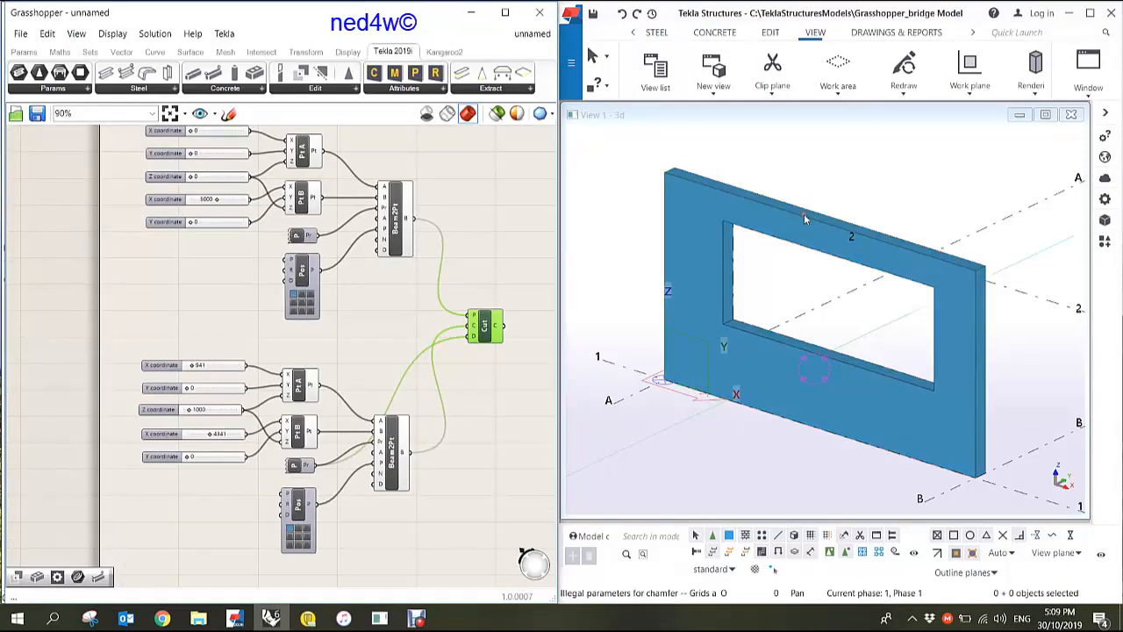